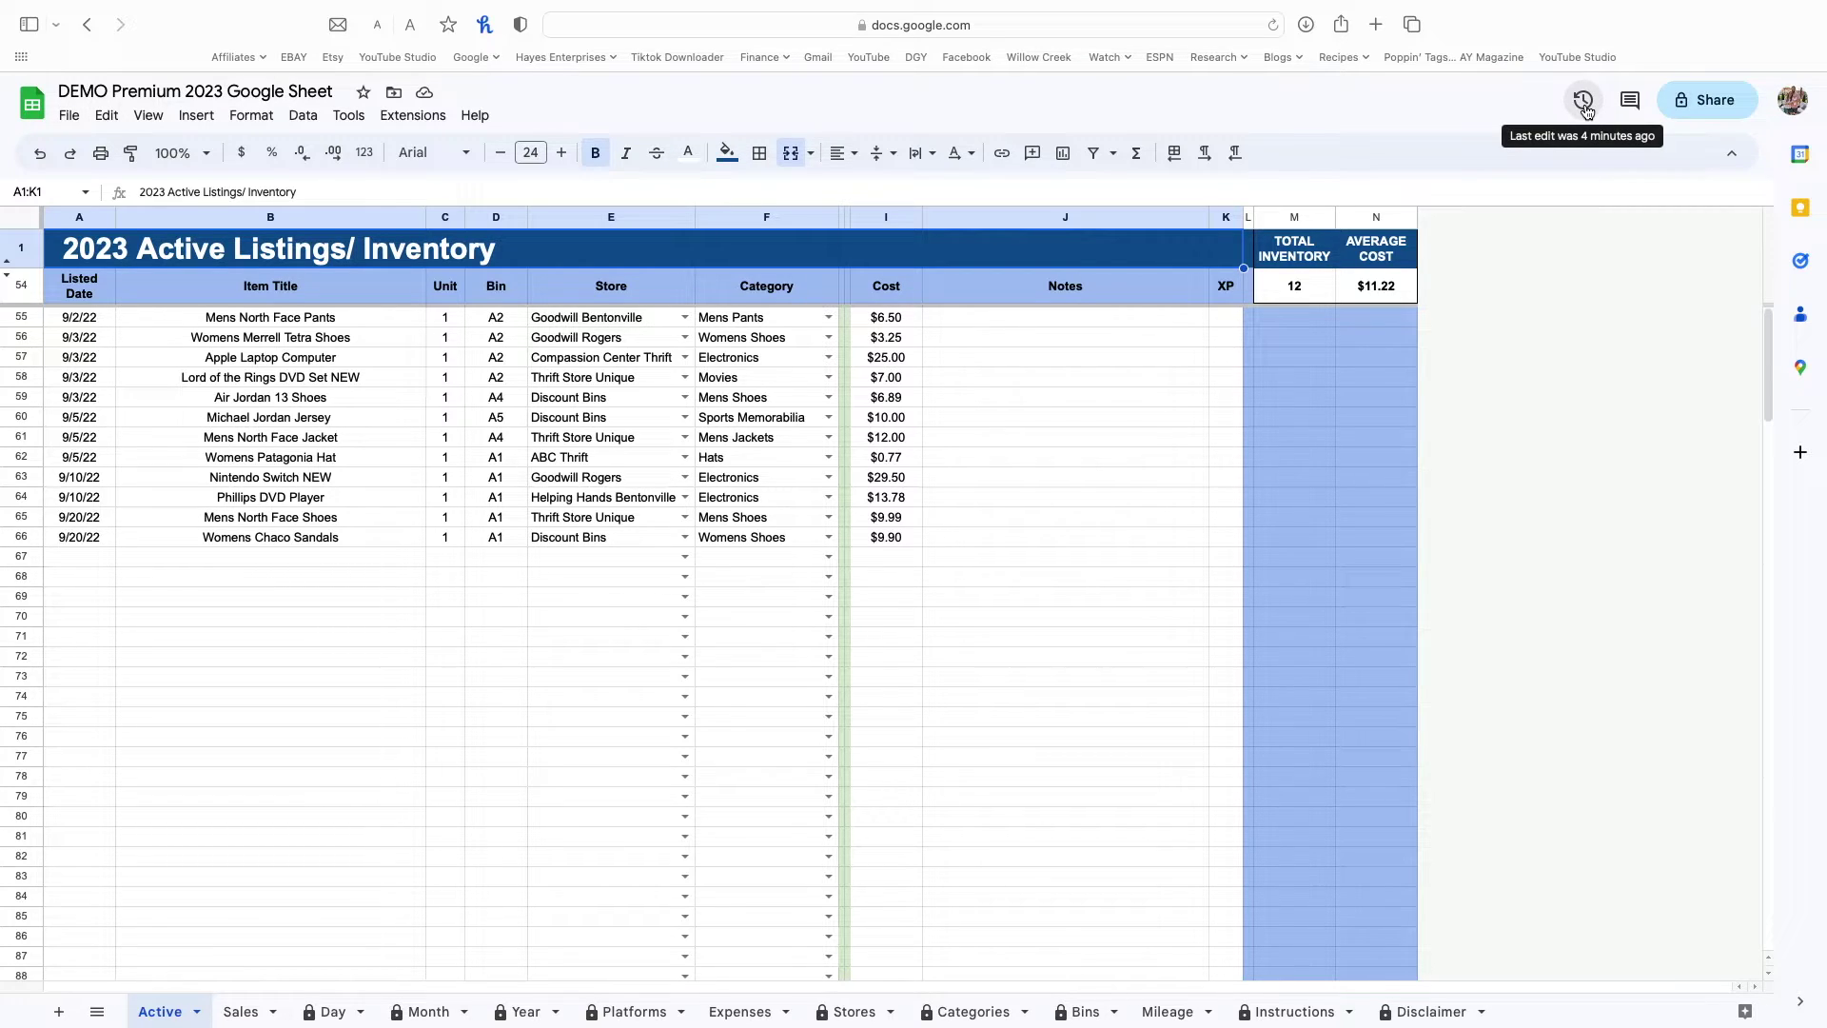
Step: Open the spreadsheet's version history and preview the oldest version, September 28, 2022, 1:28 PM
click(1584, 103)
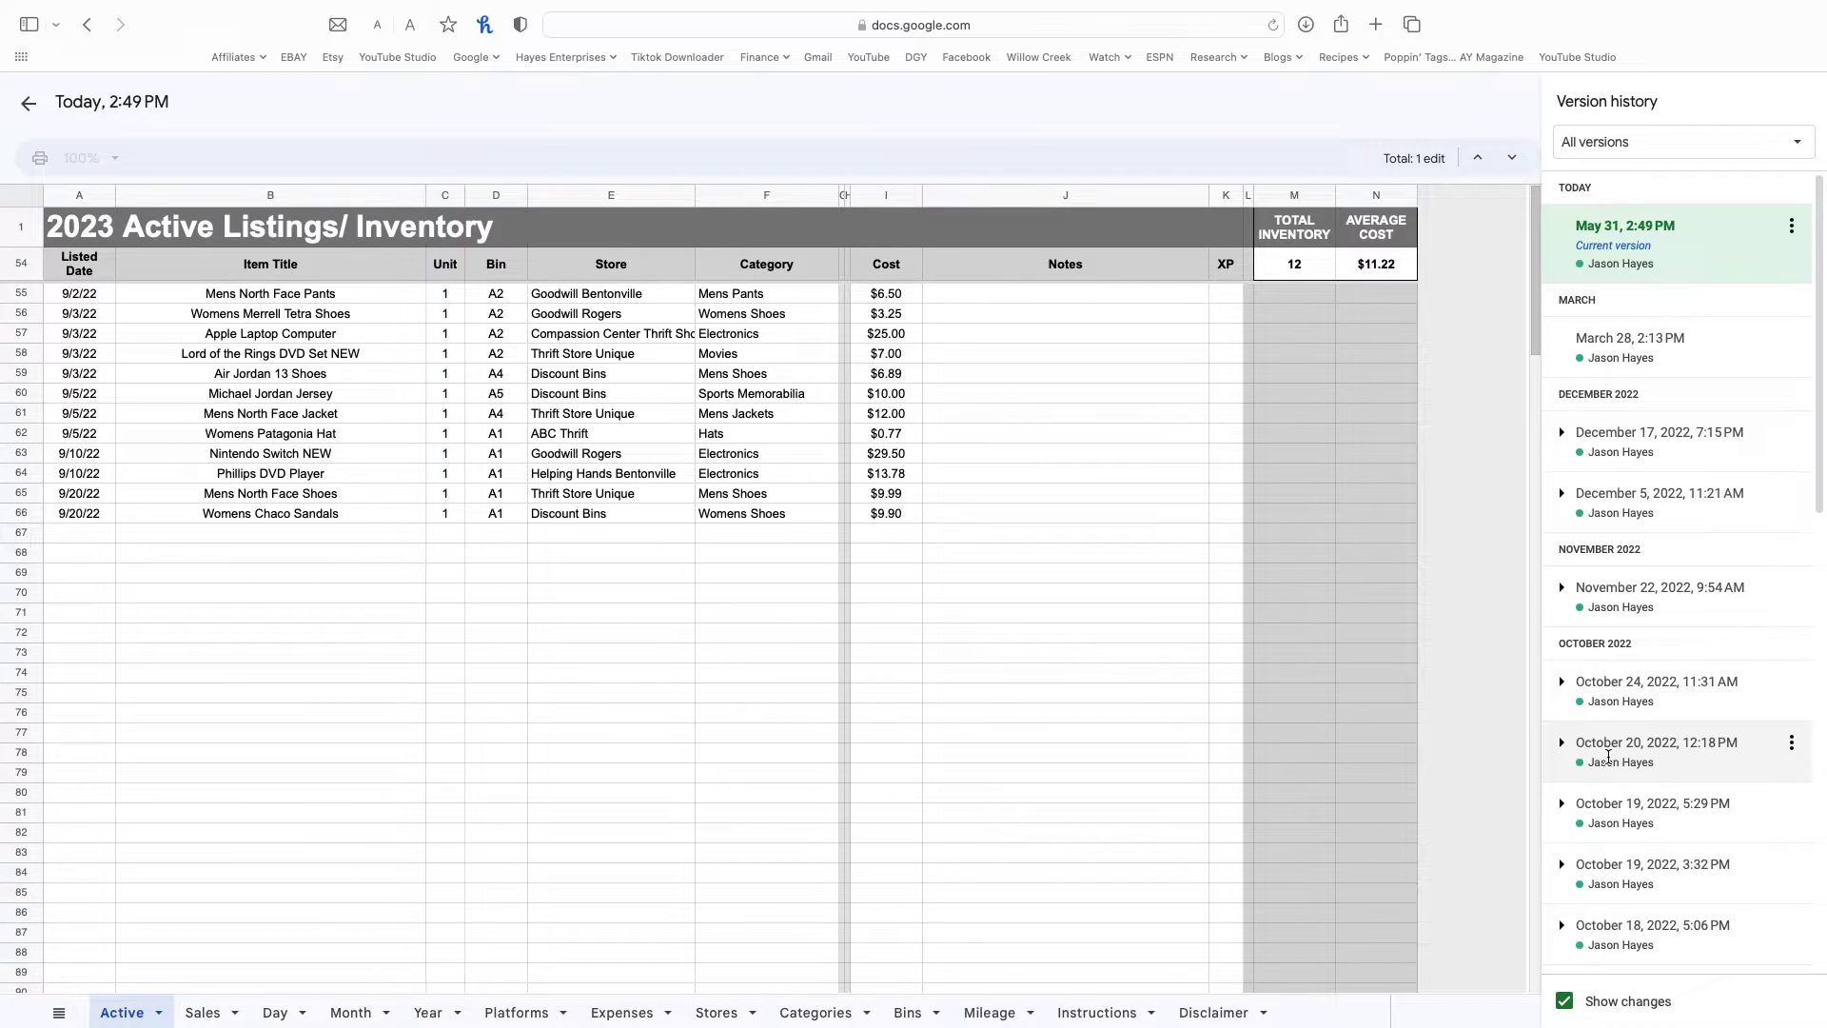
scroll(1608, 755, down, 10)
scroll(1623, 720, down, 3)
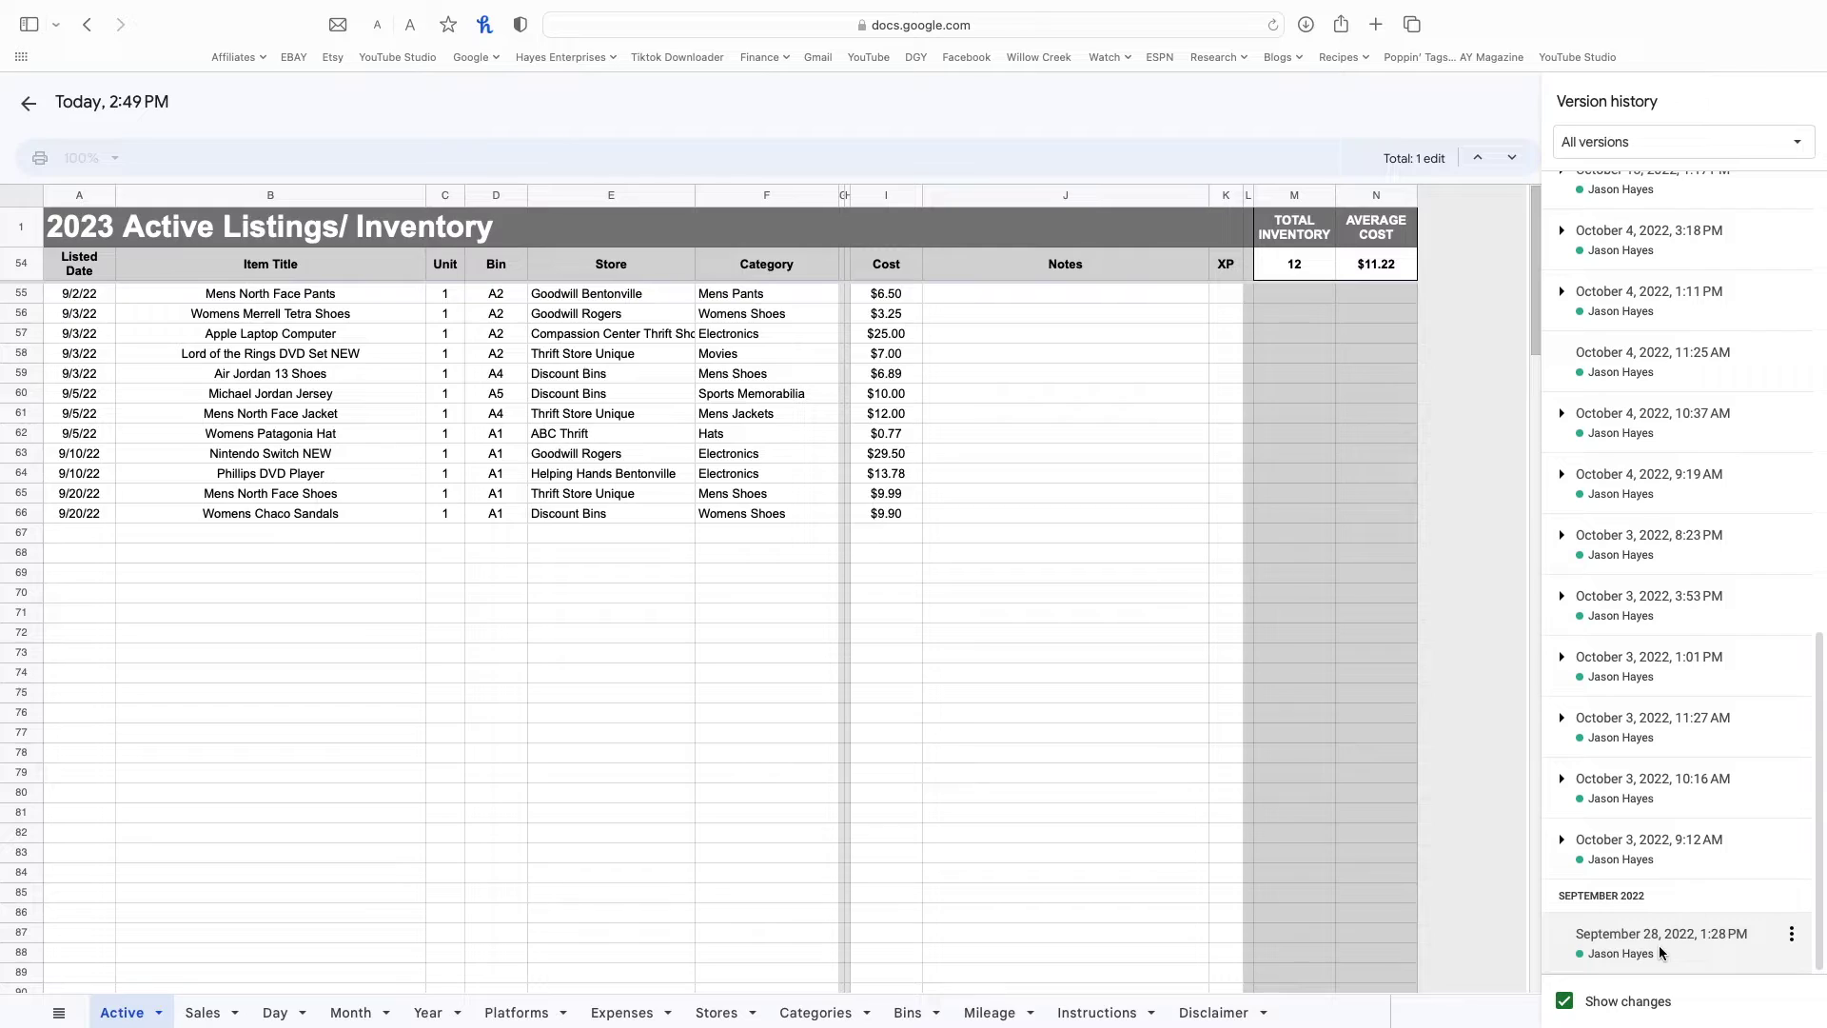
click(1660, 947)
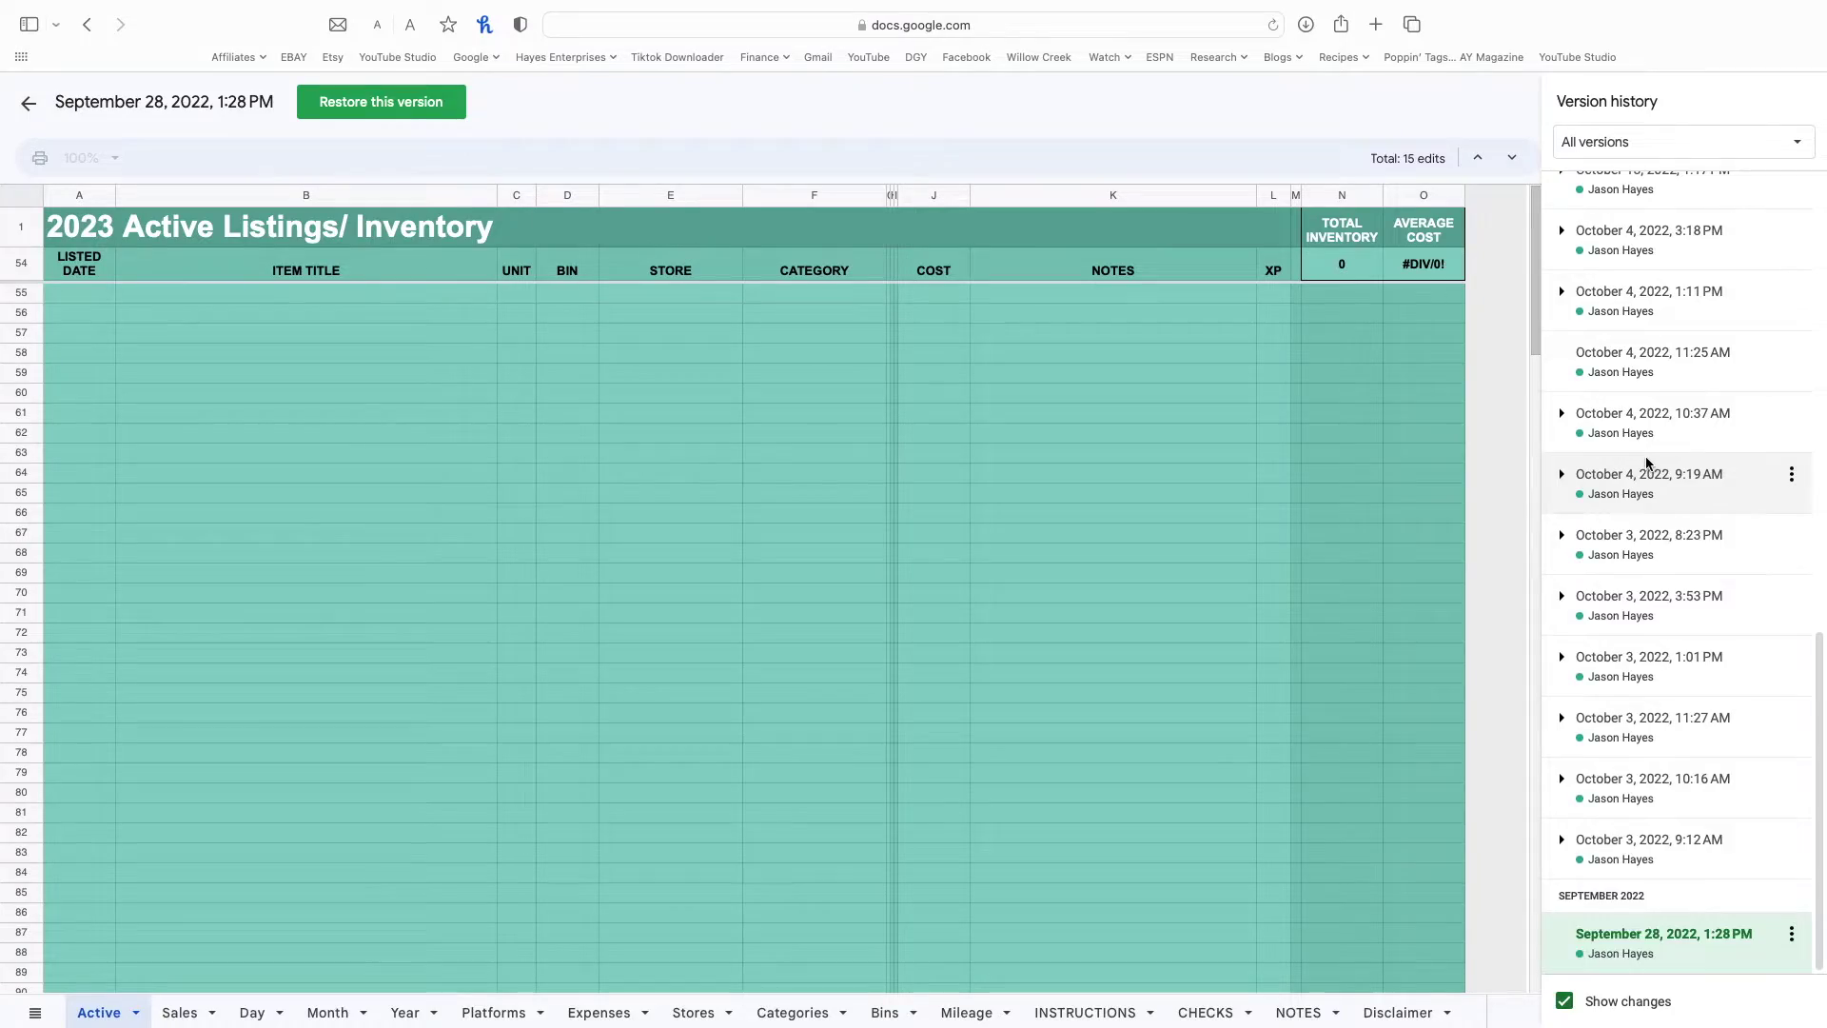
Step: Preview the November 22, 2022, 9:54 AM version and check its Sales, Day, Month, Year and Active sheets
scroll(1643, 469, up, 5)
scroll(1650, 464, up, 10)
click(1636, 598)
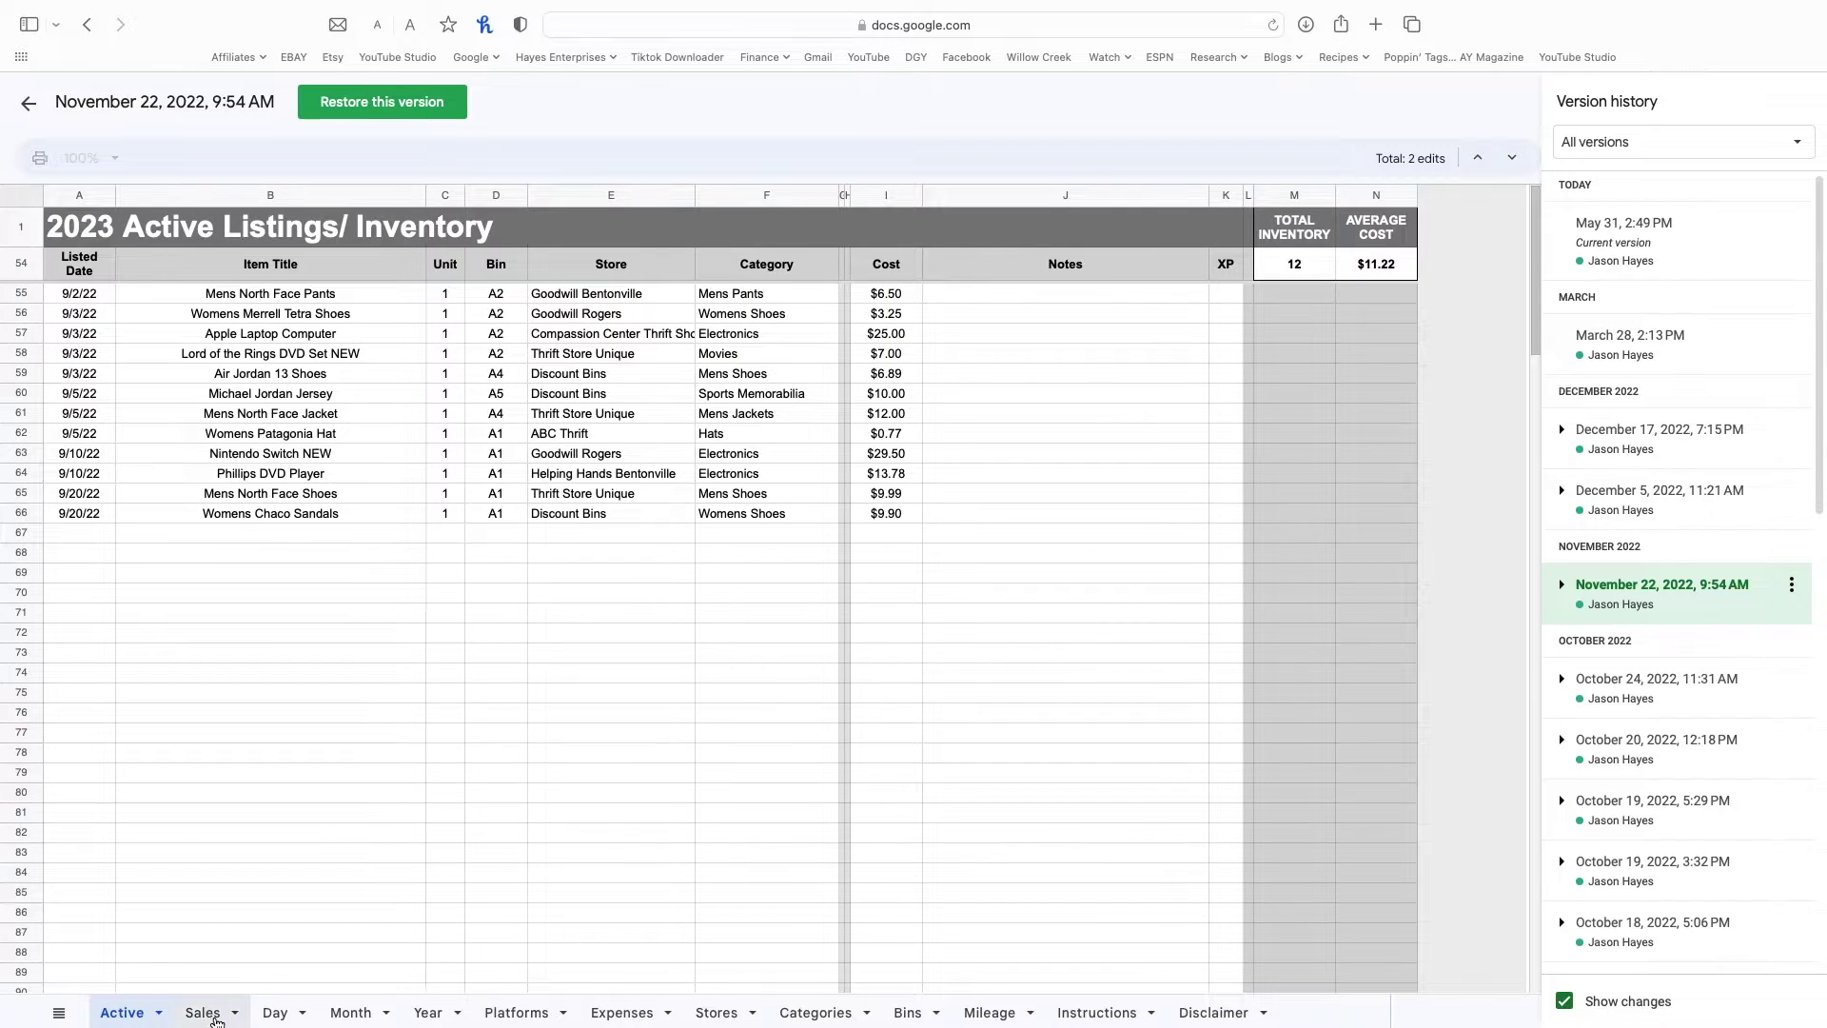
click(204, 1013)
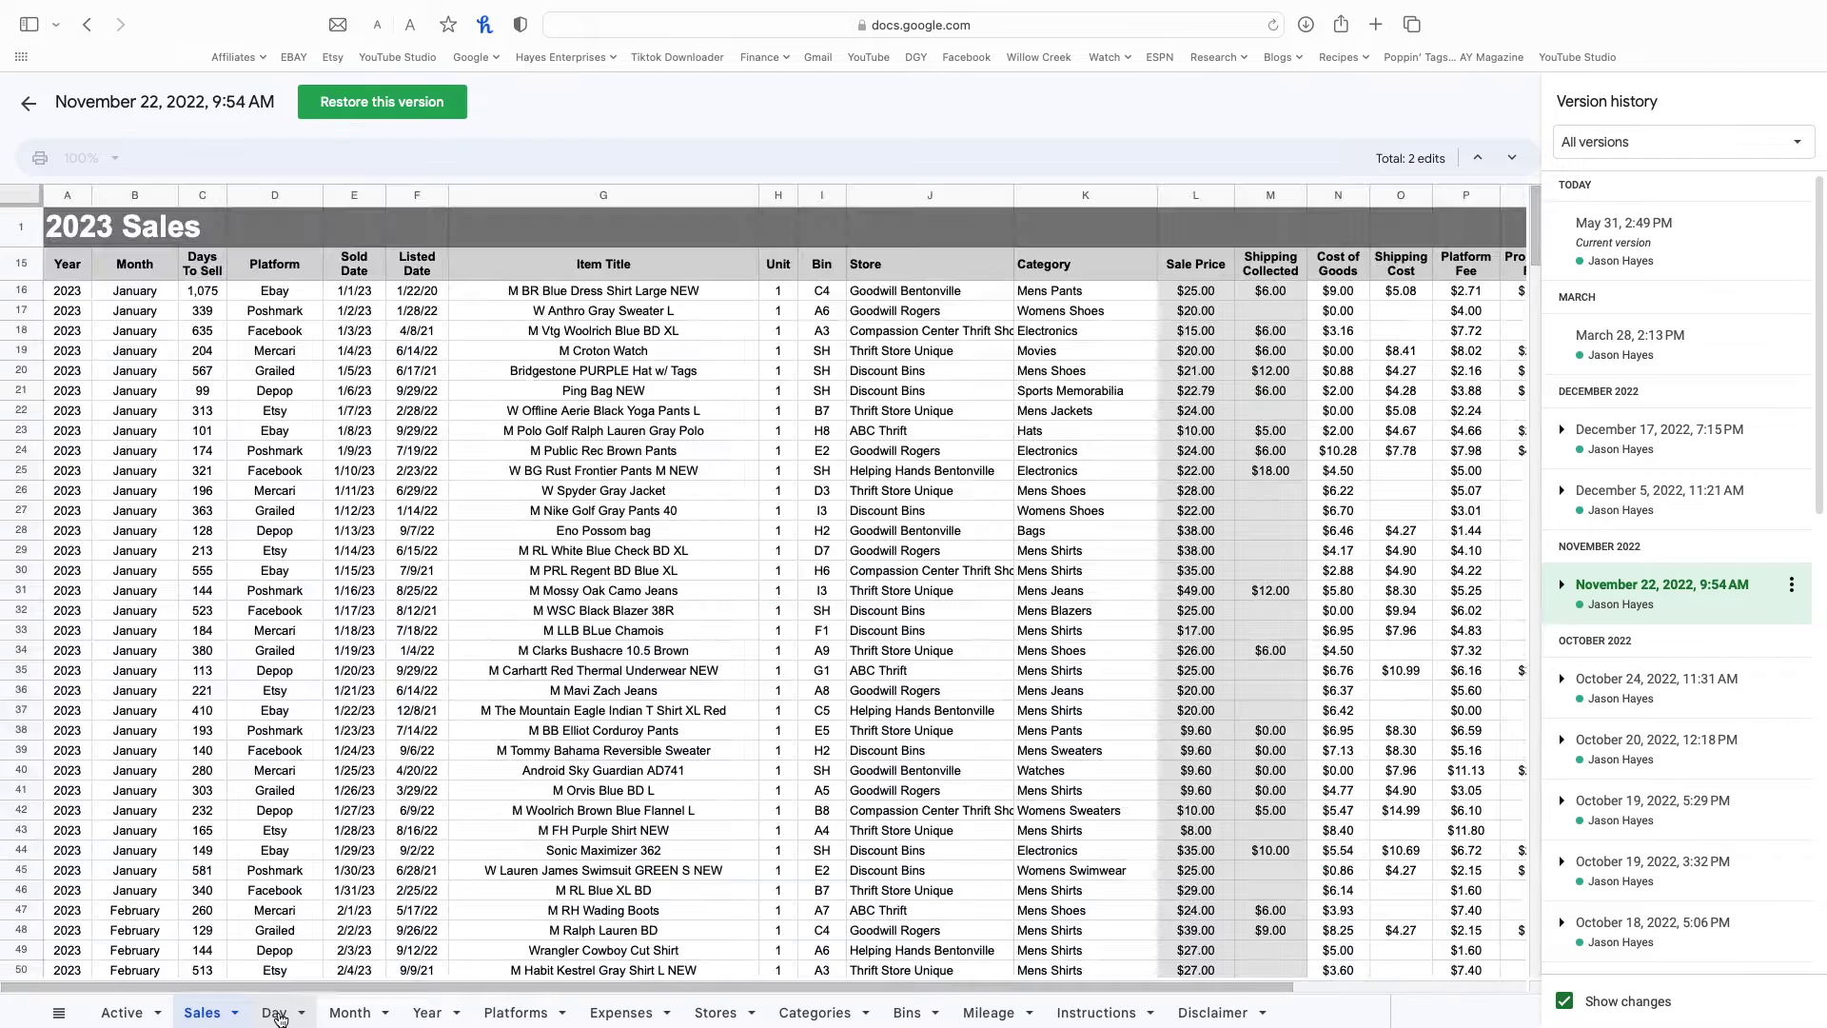
click(277, 1014)
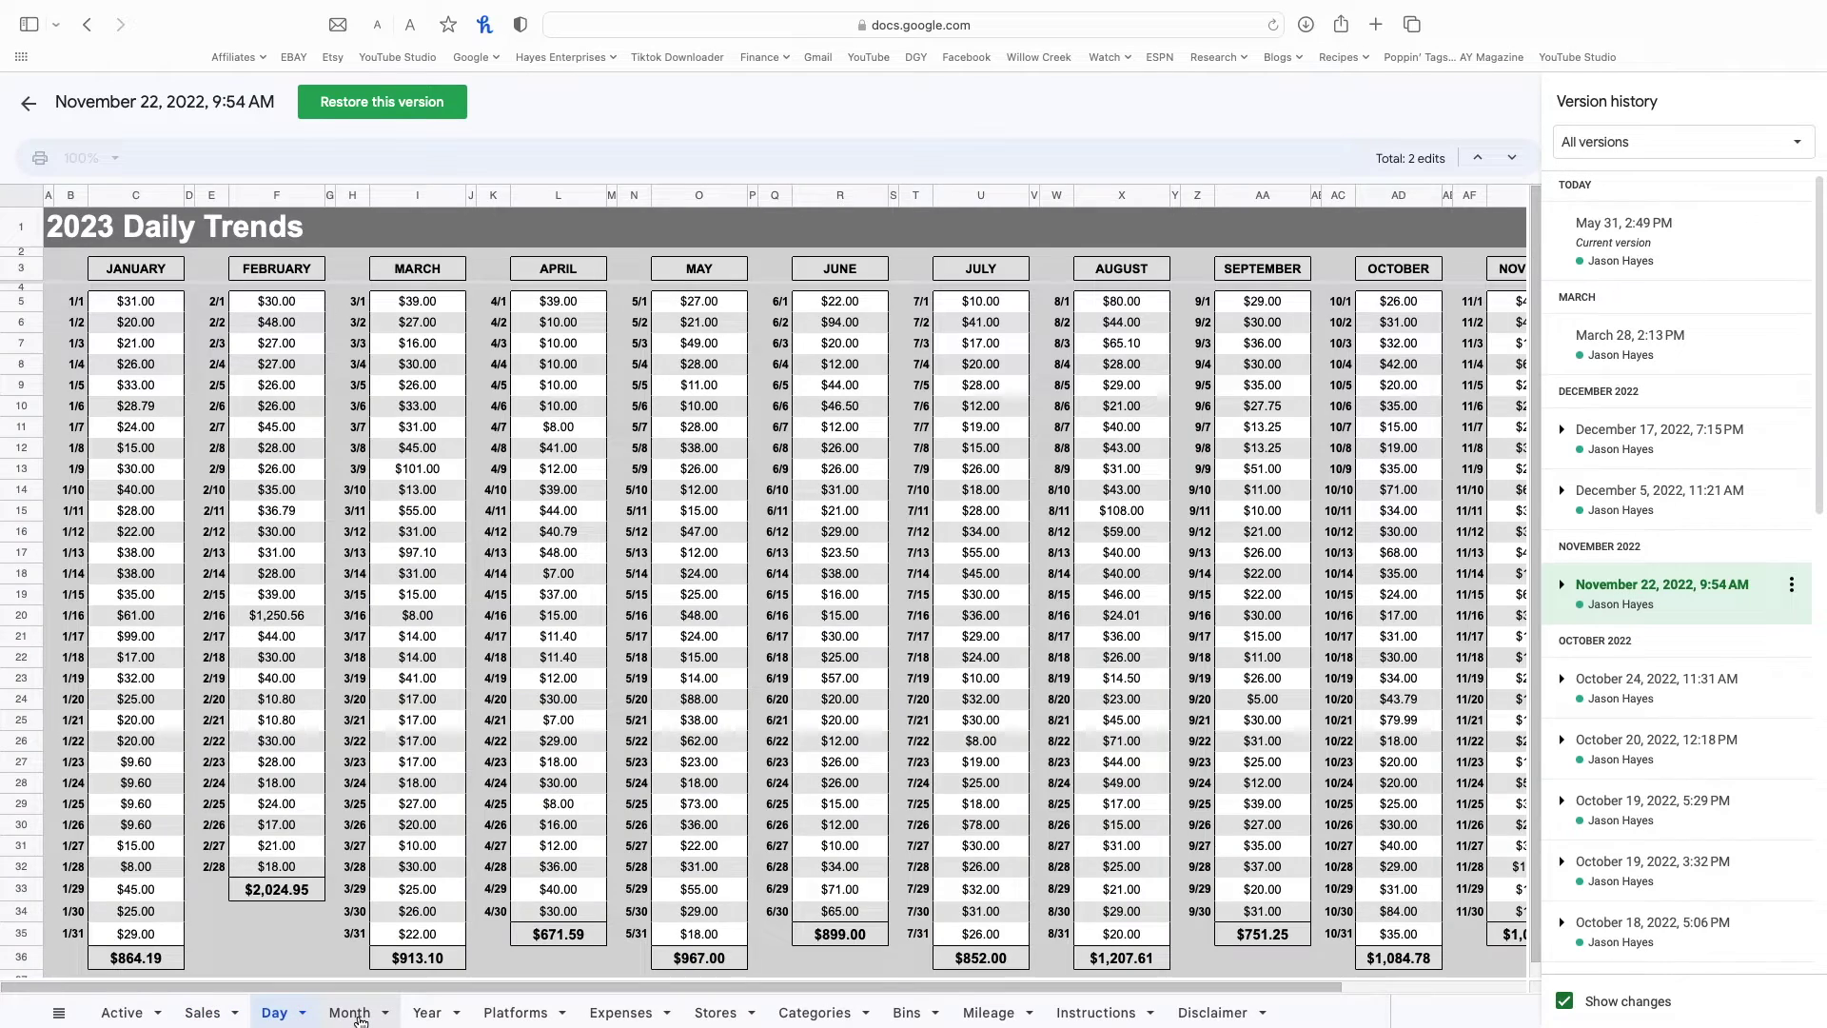
click(358, 1016)
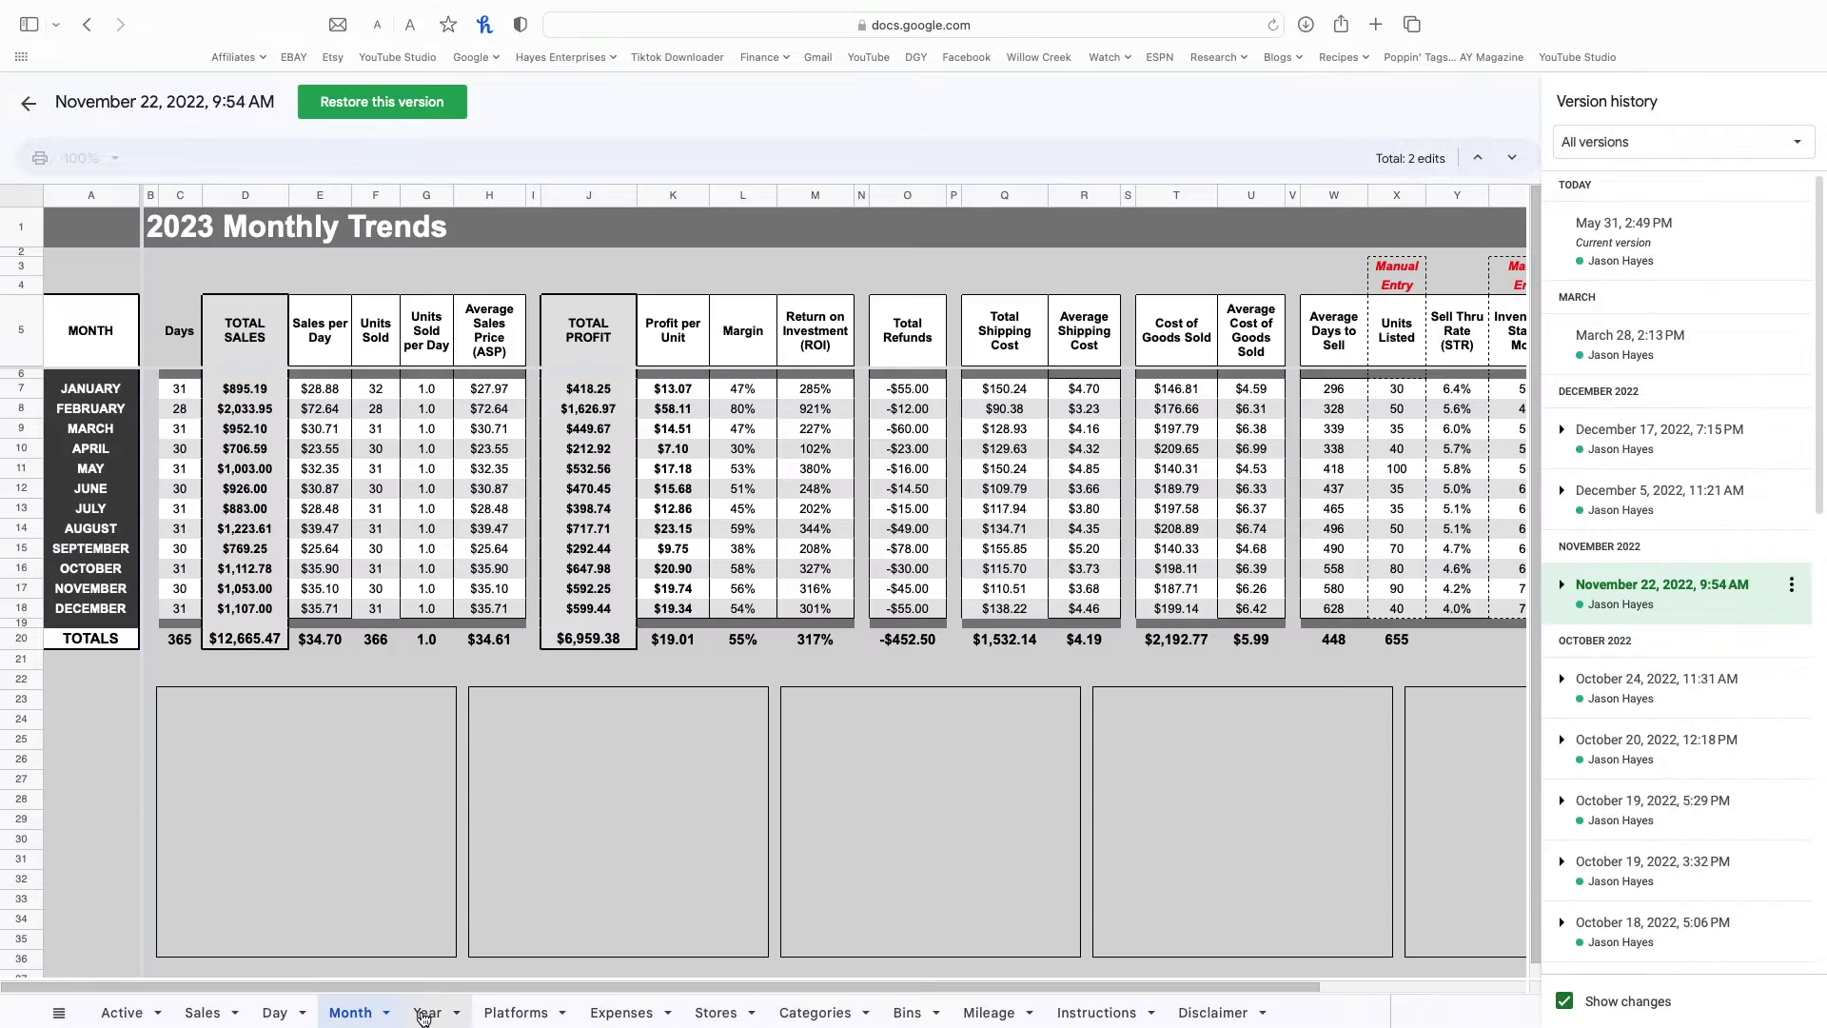
click(434, 1015)
click(121, 1013)
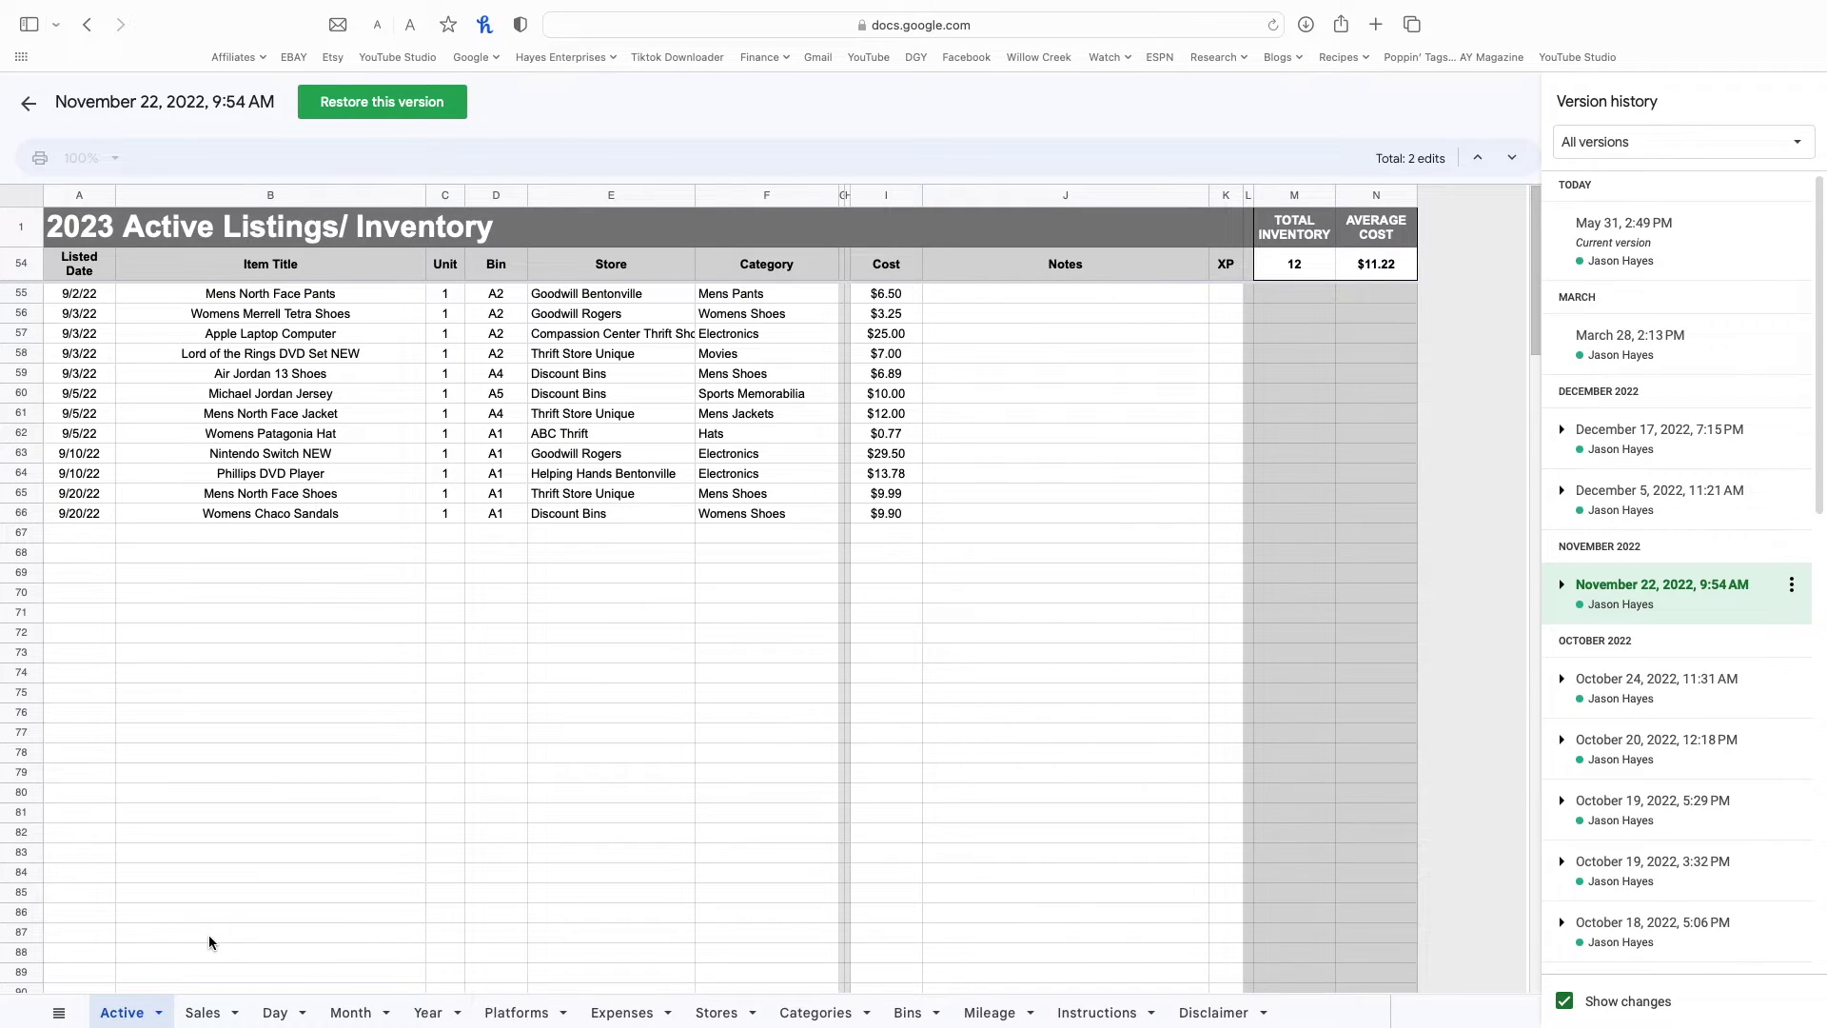
scroll(1675, 447, up, 1)
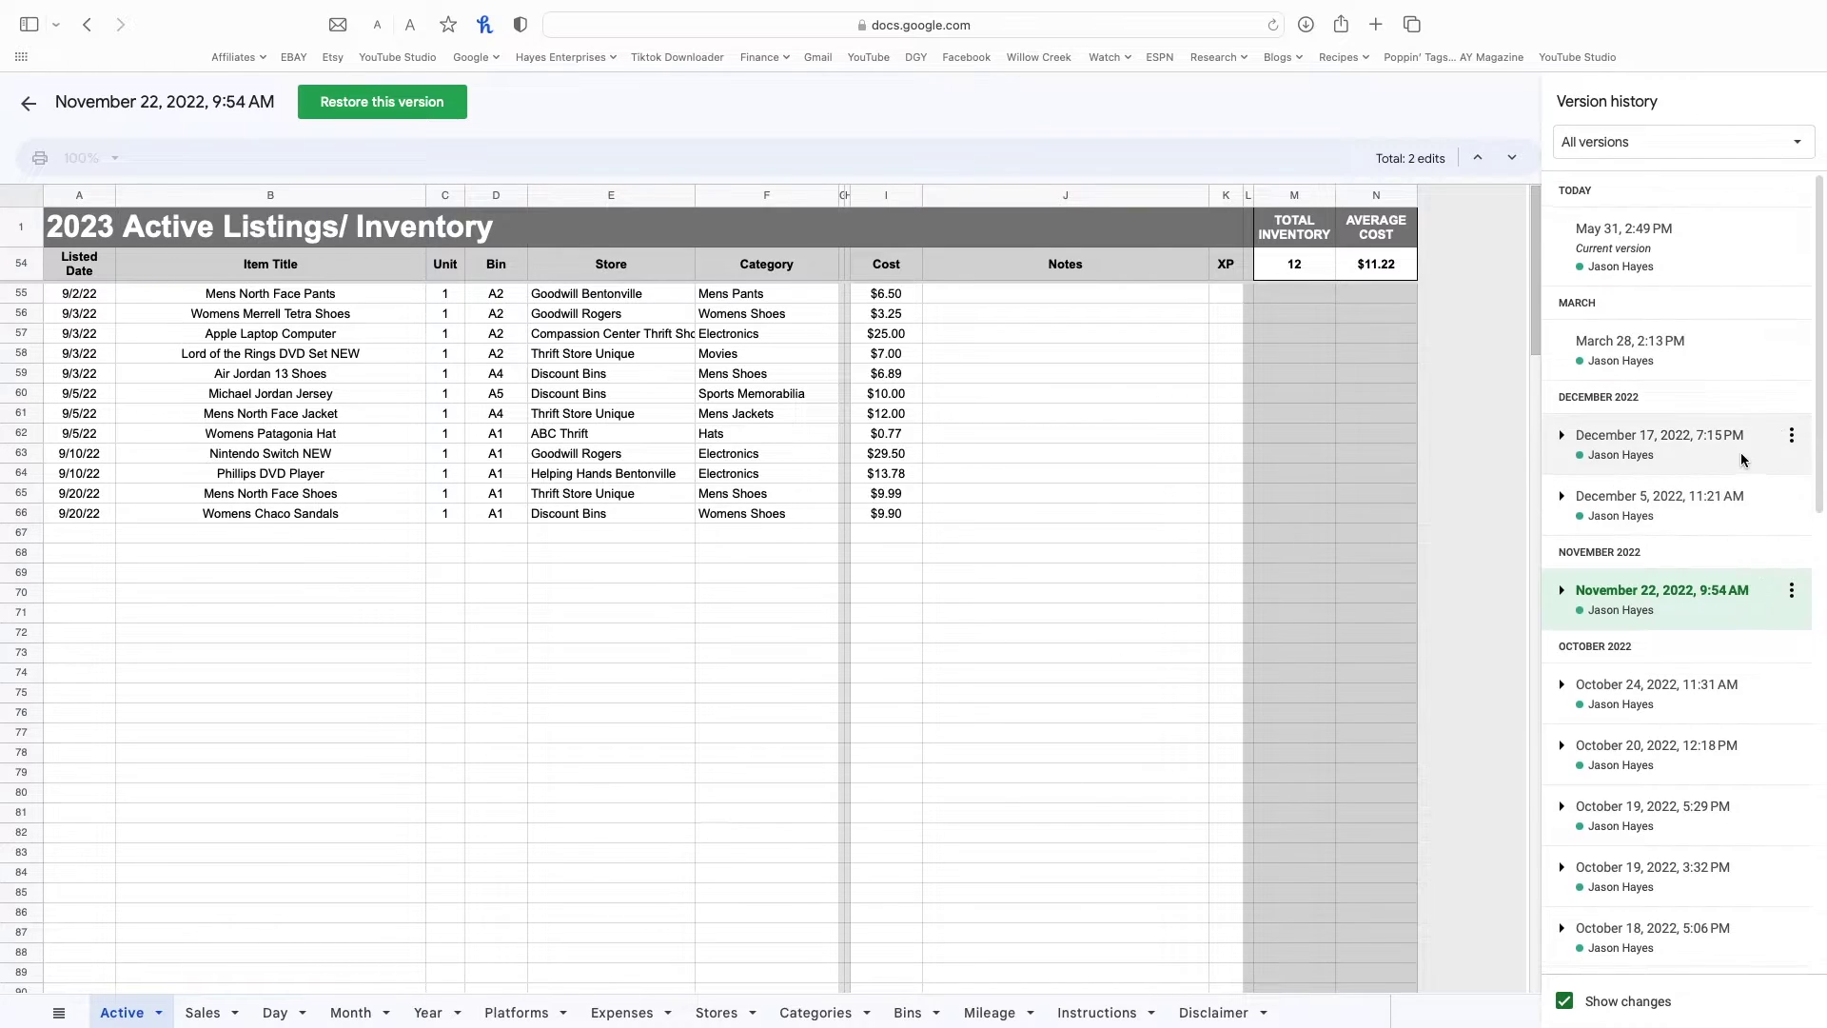
Step: Check the Sales, Day and Active sheets of the March 28, 2:13 PM version and restore that version
click(1651, 241)
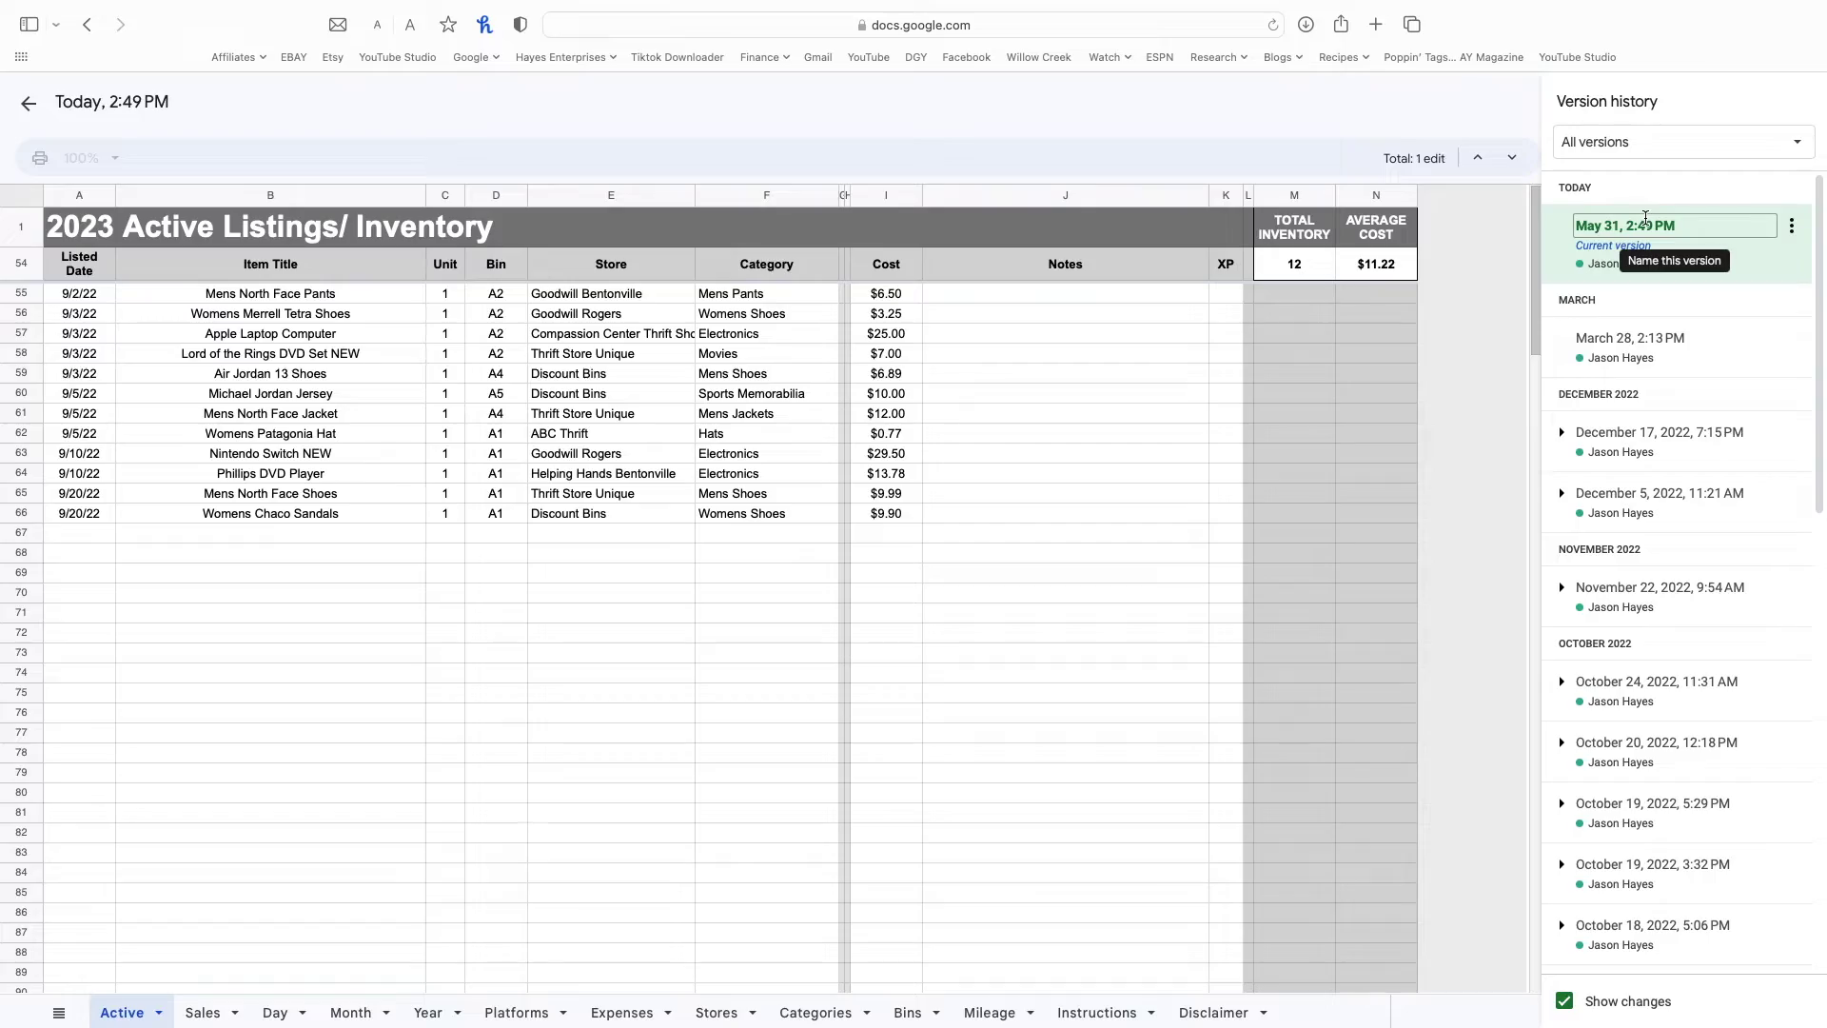
click(1649, 224)
click(1665, 360)
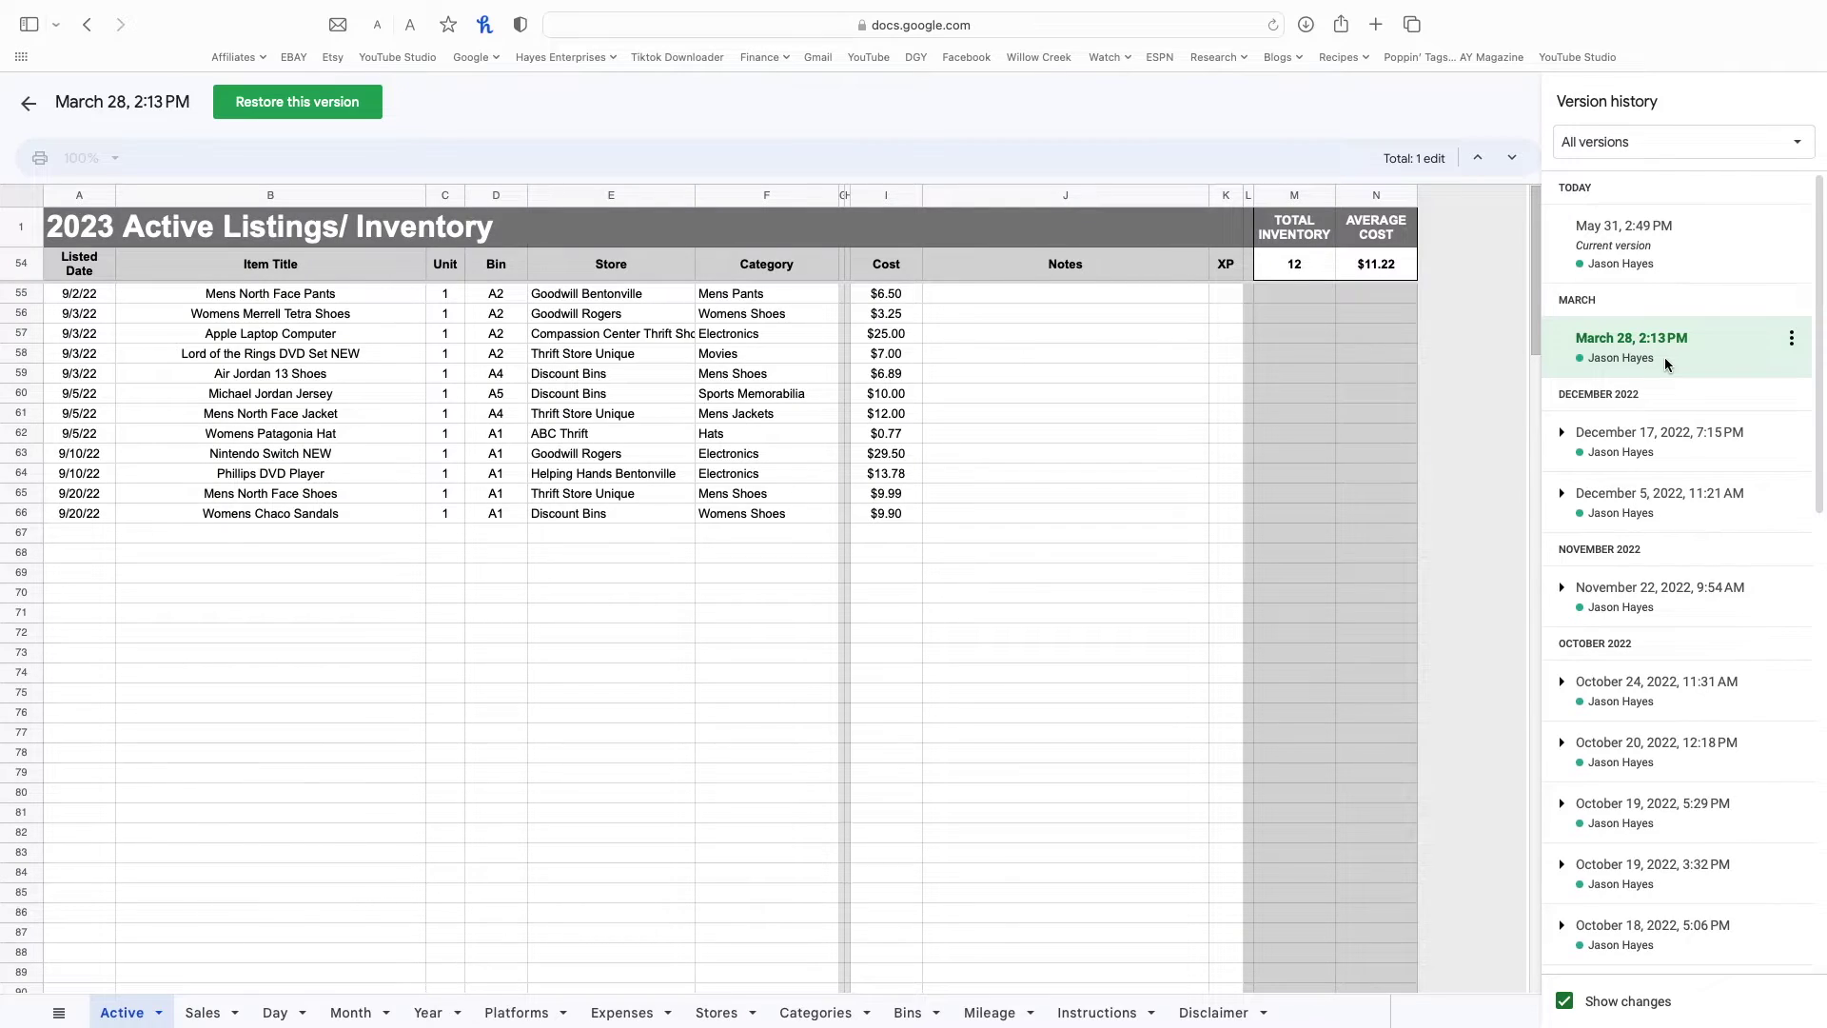
click(203, 1011)
click(275, 1012)
click(122, 1013)
click(291, 111)
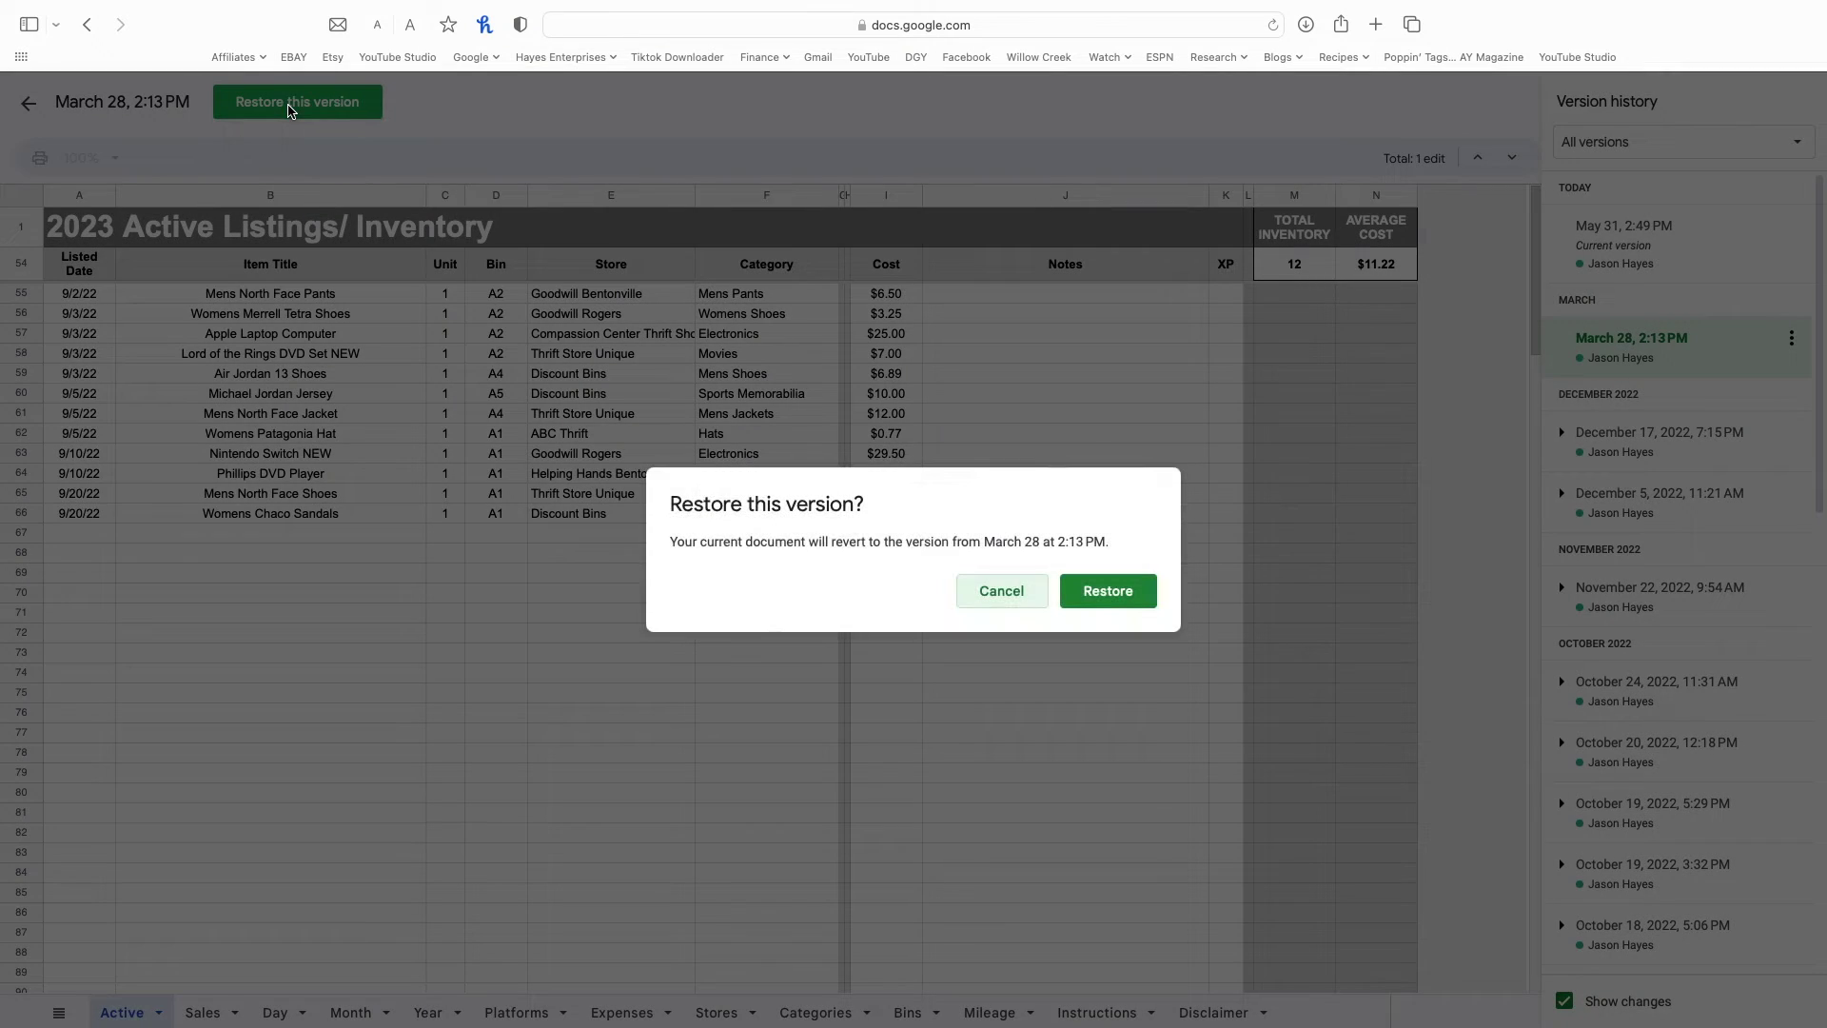
click(1099, 592)
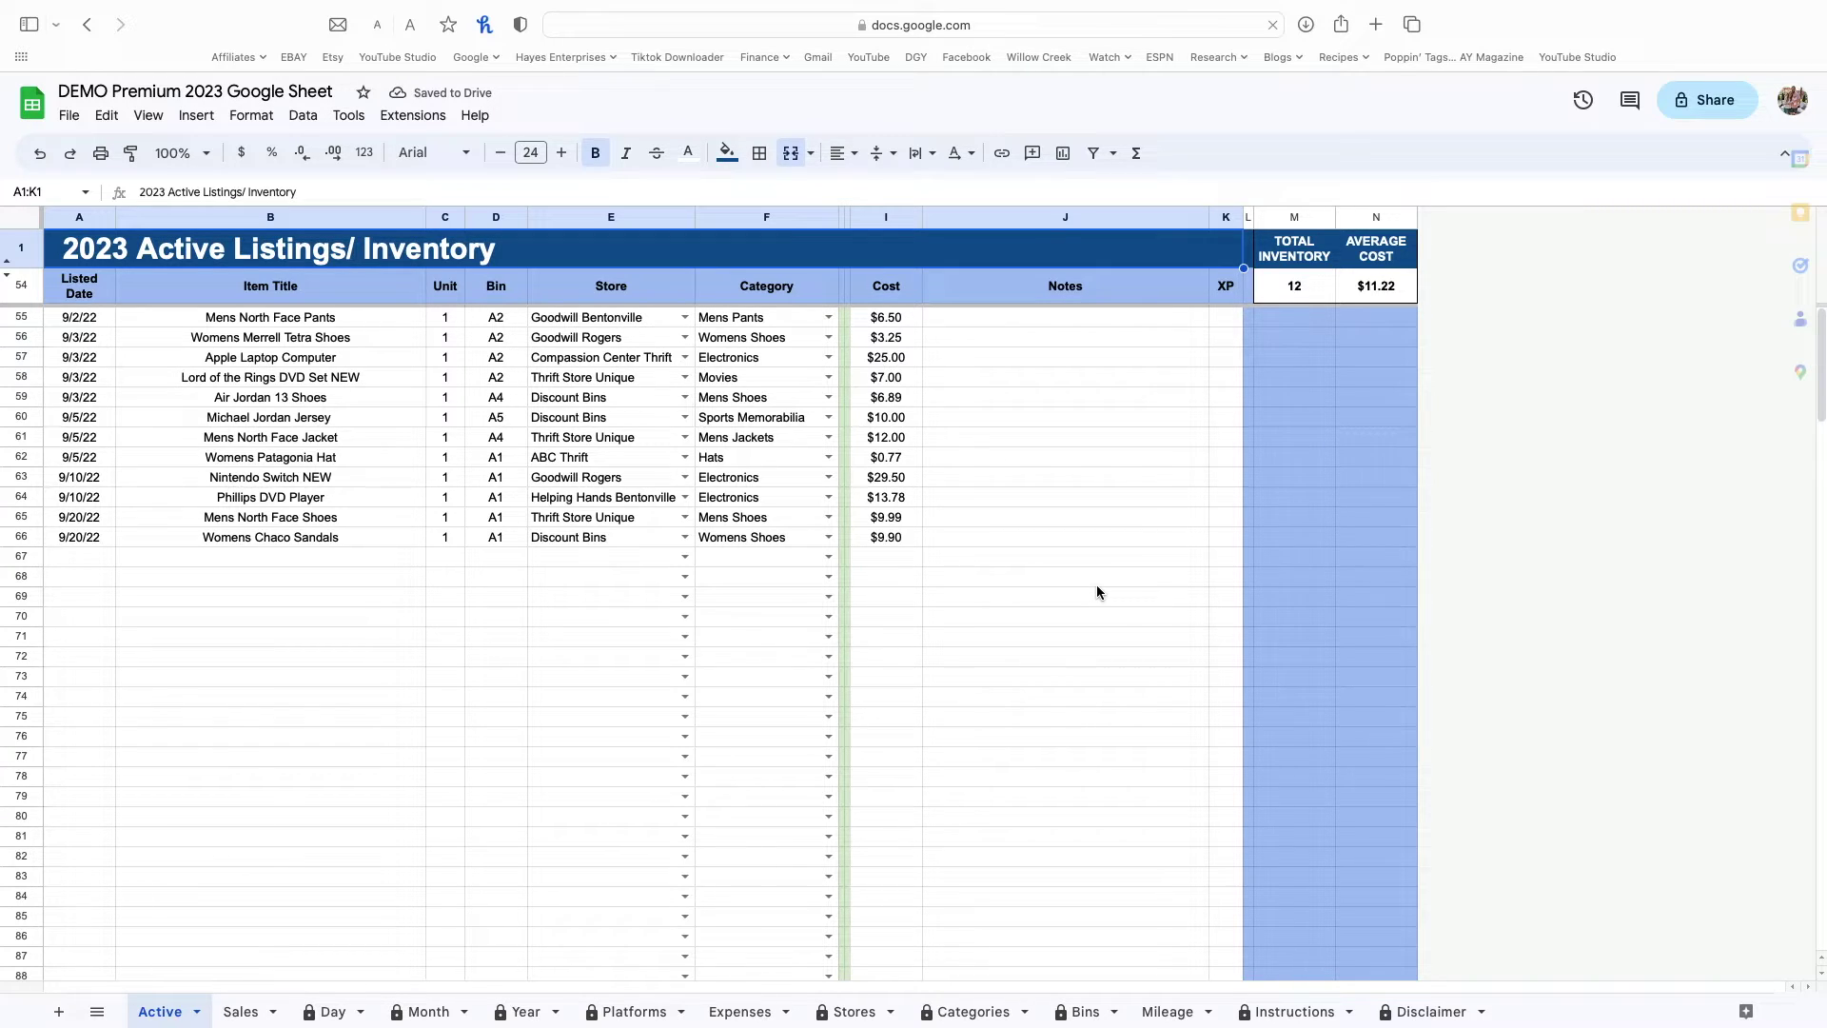
Step: Restore the May 31, 2:49 PM version of the spreadsheet from the version history
click(1583, 100)
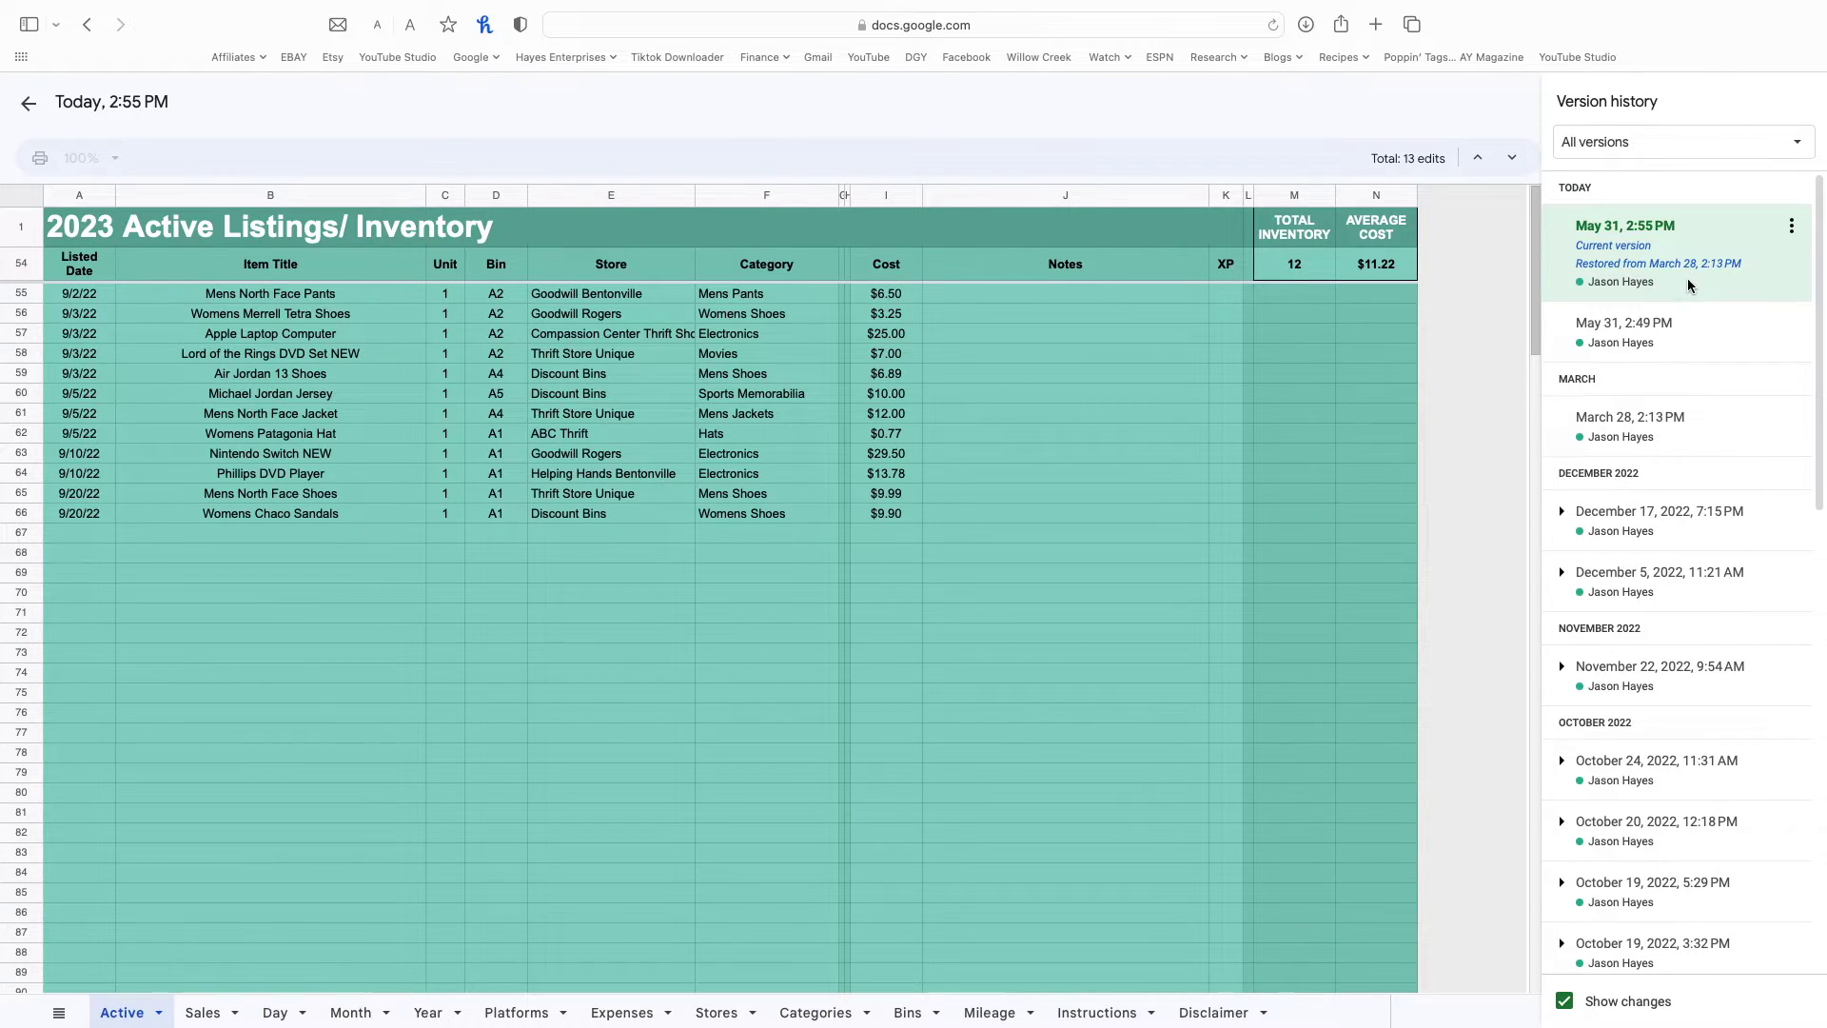
click(1671, 329)
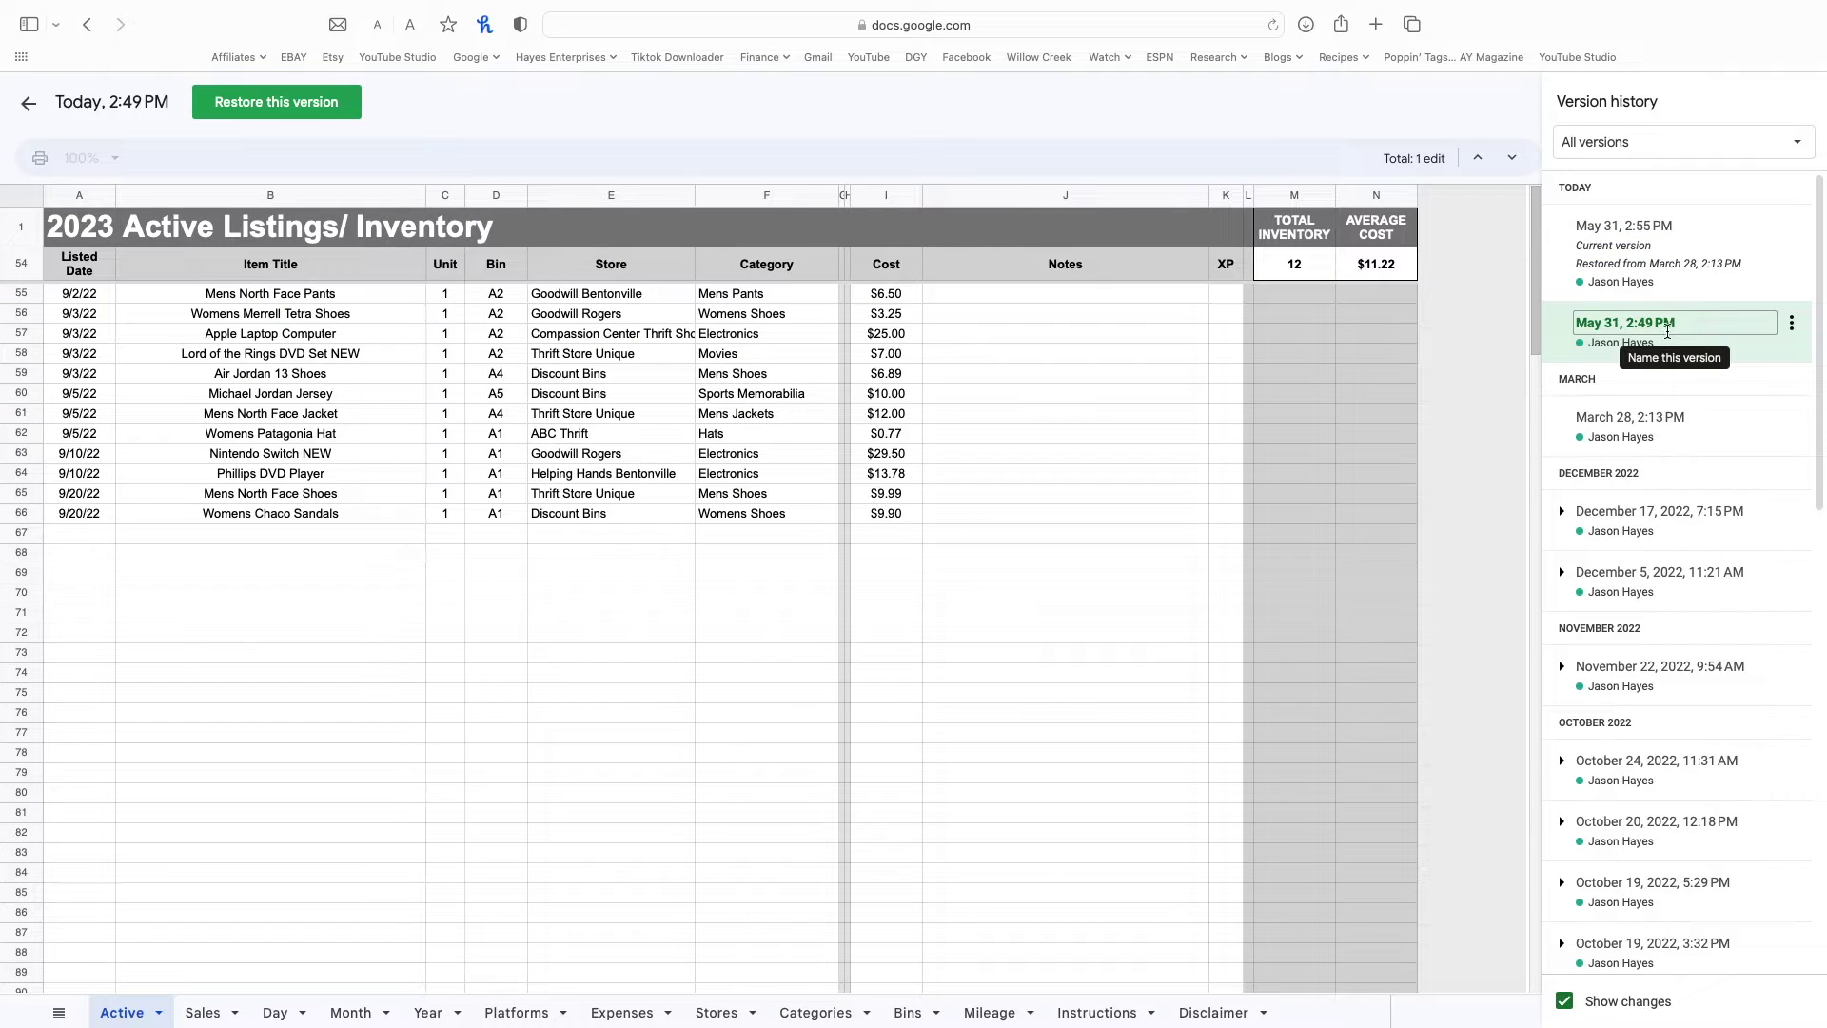
click(302, 108)
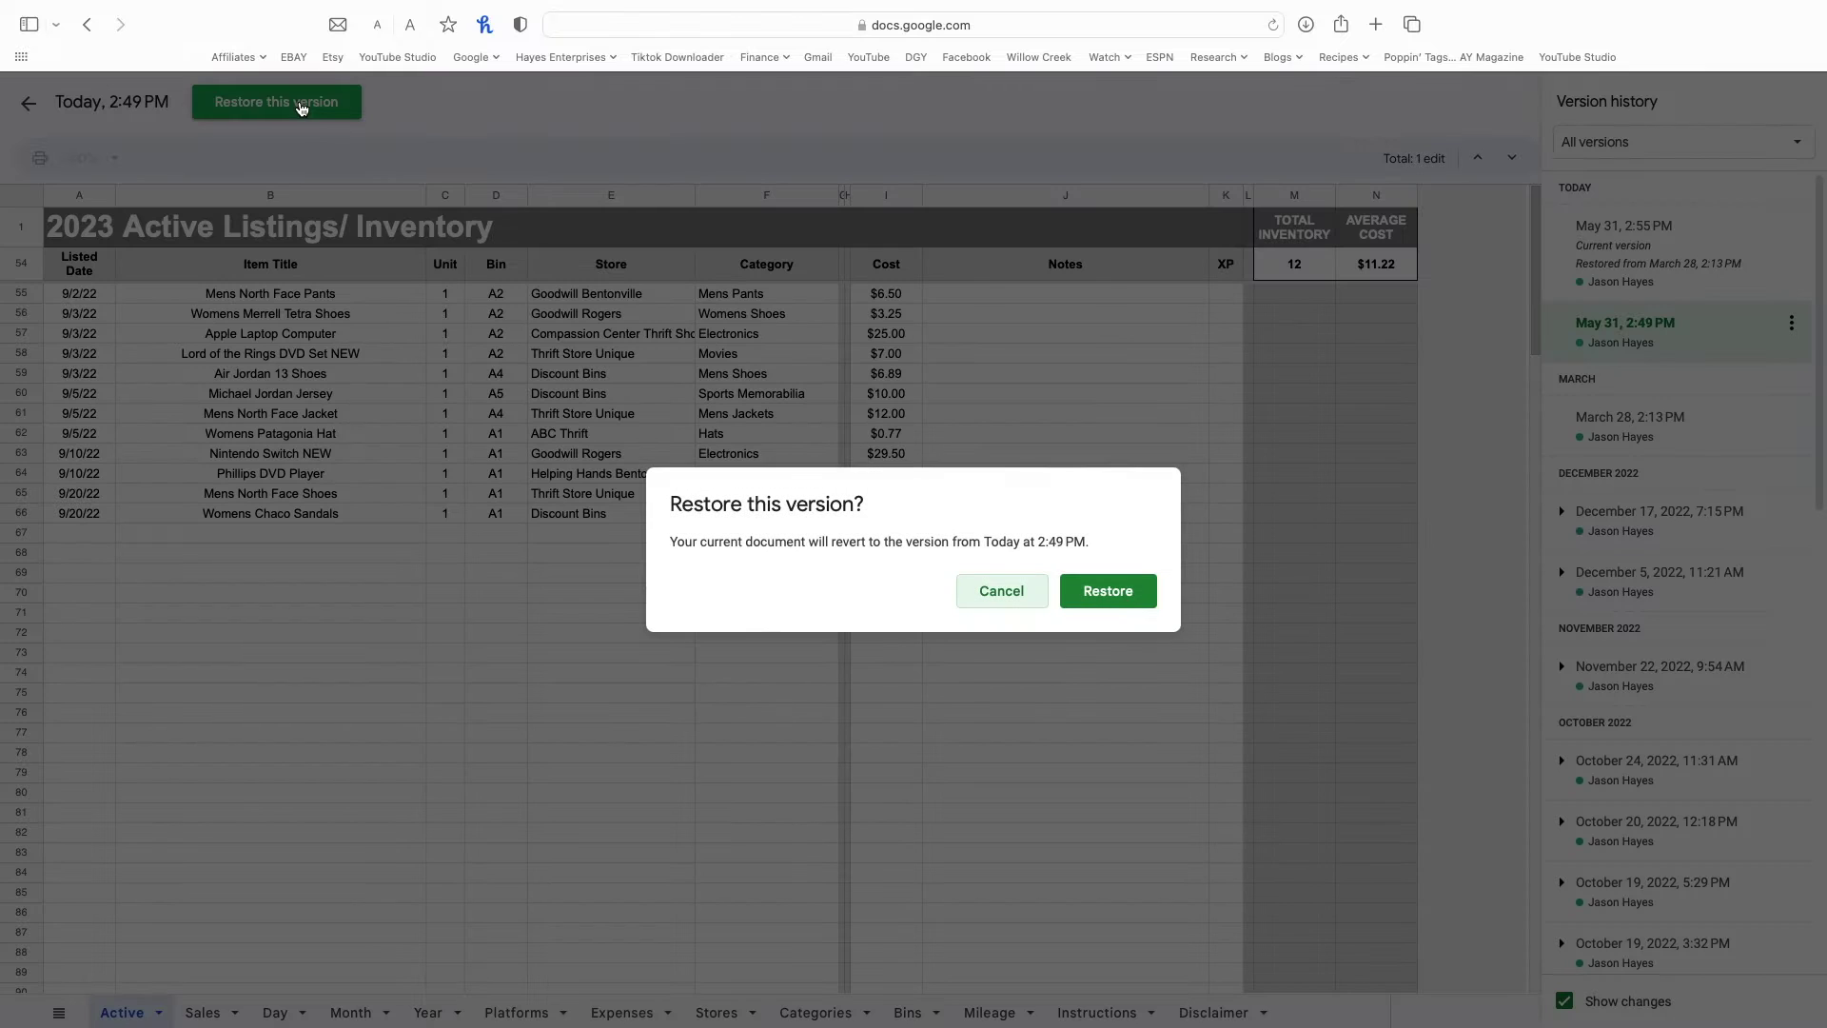
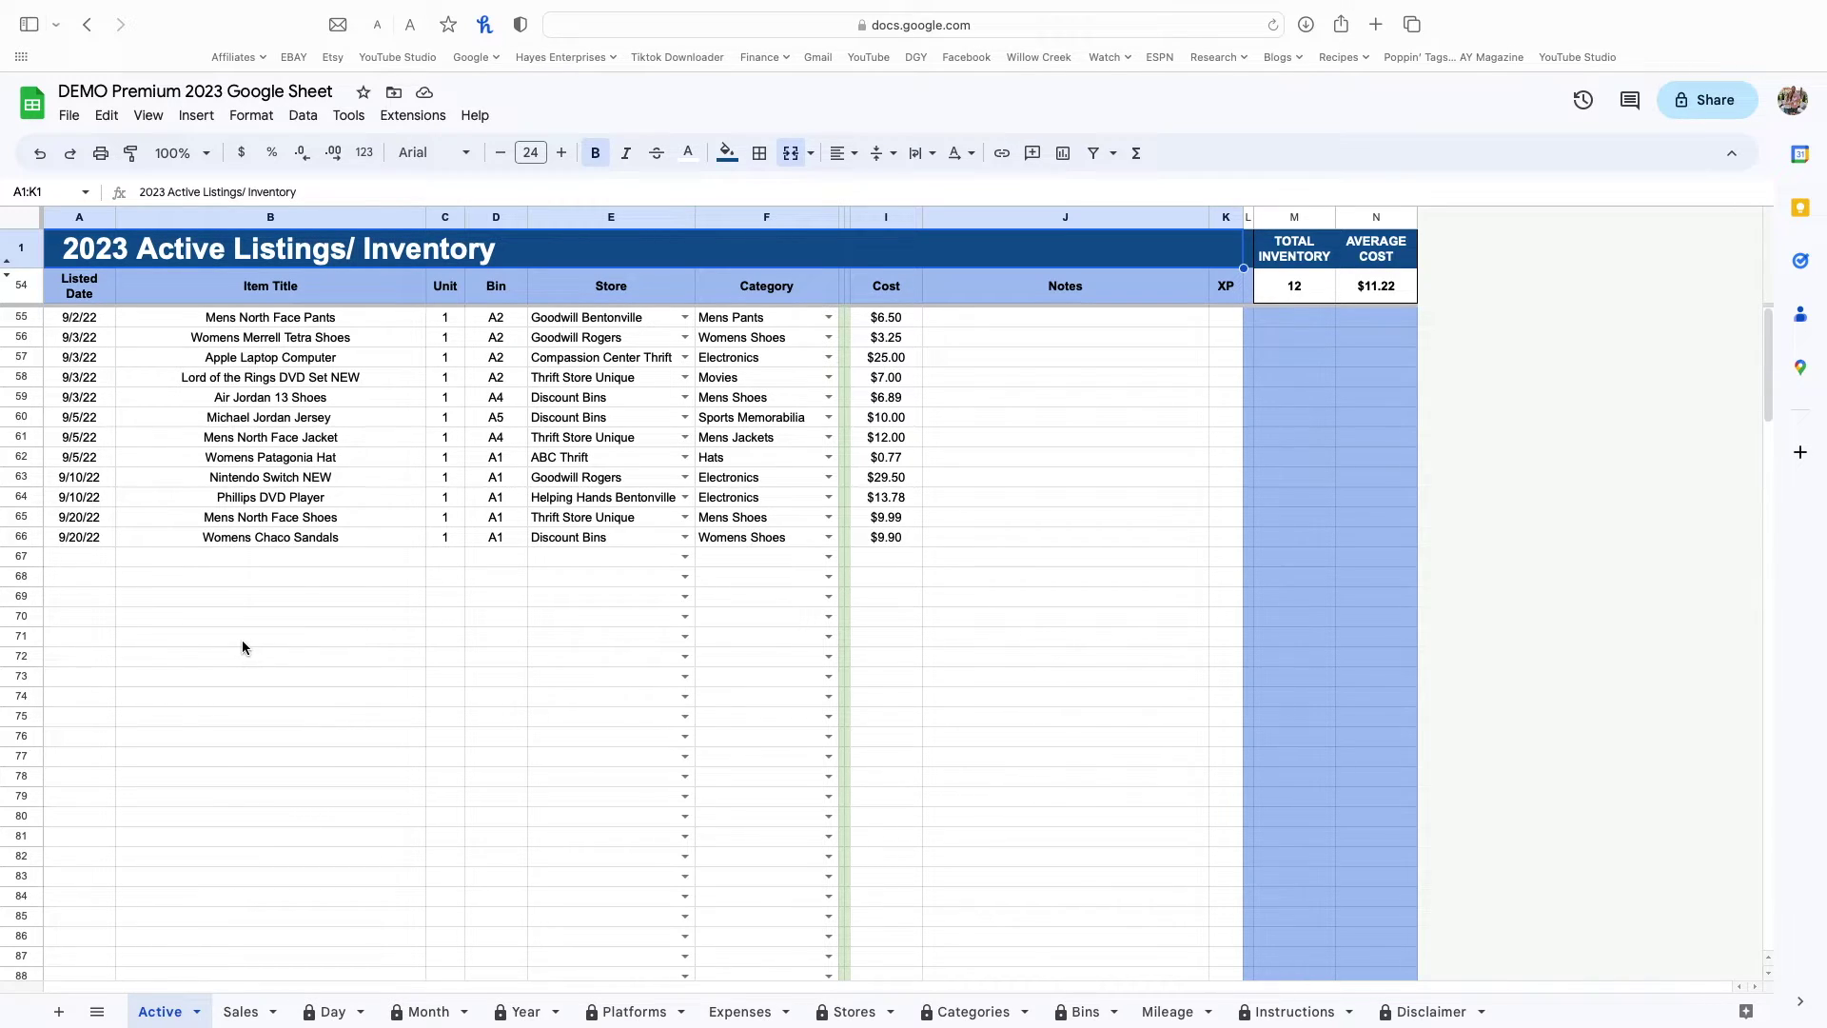
Step: Search the Sales sheet for "Tommy Bahama"
click(244, 1012)
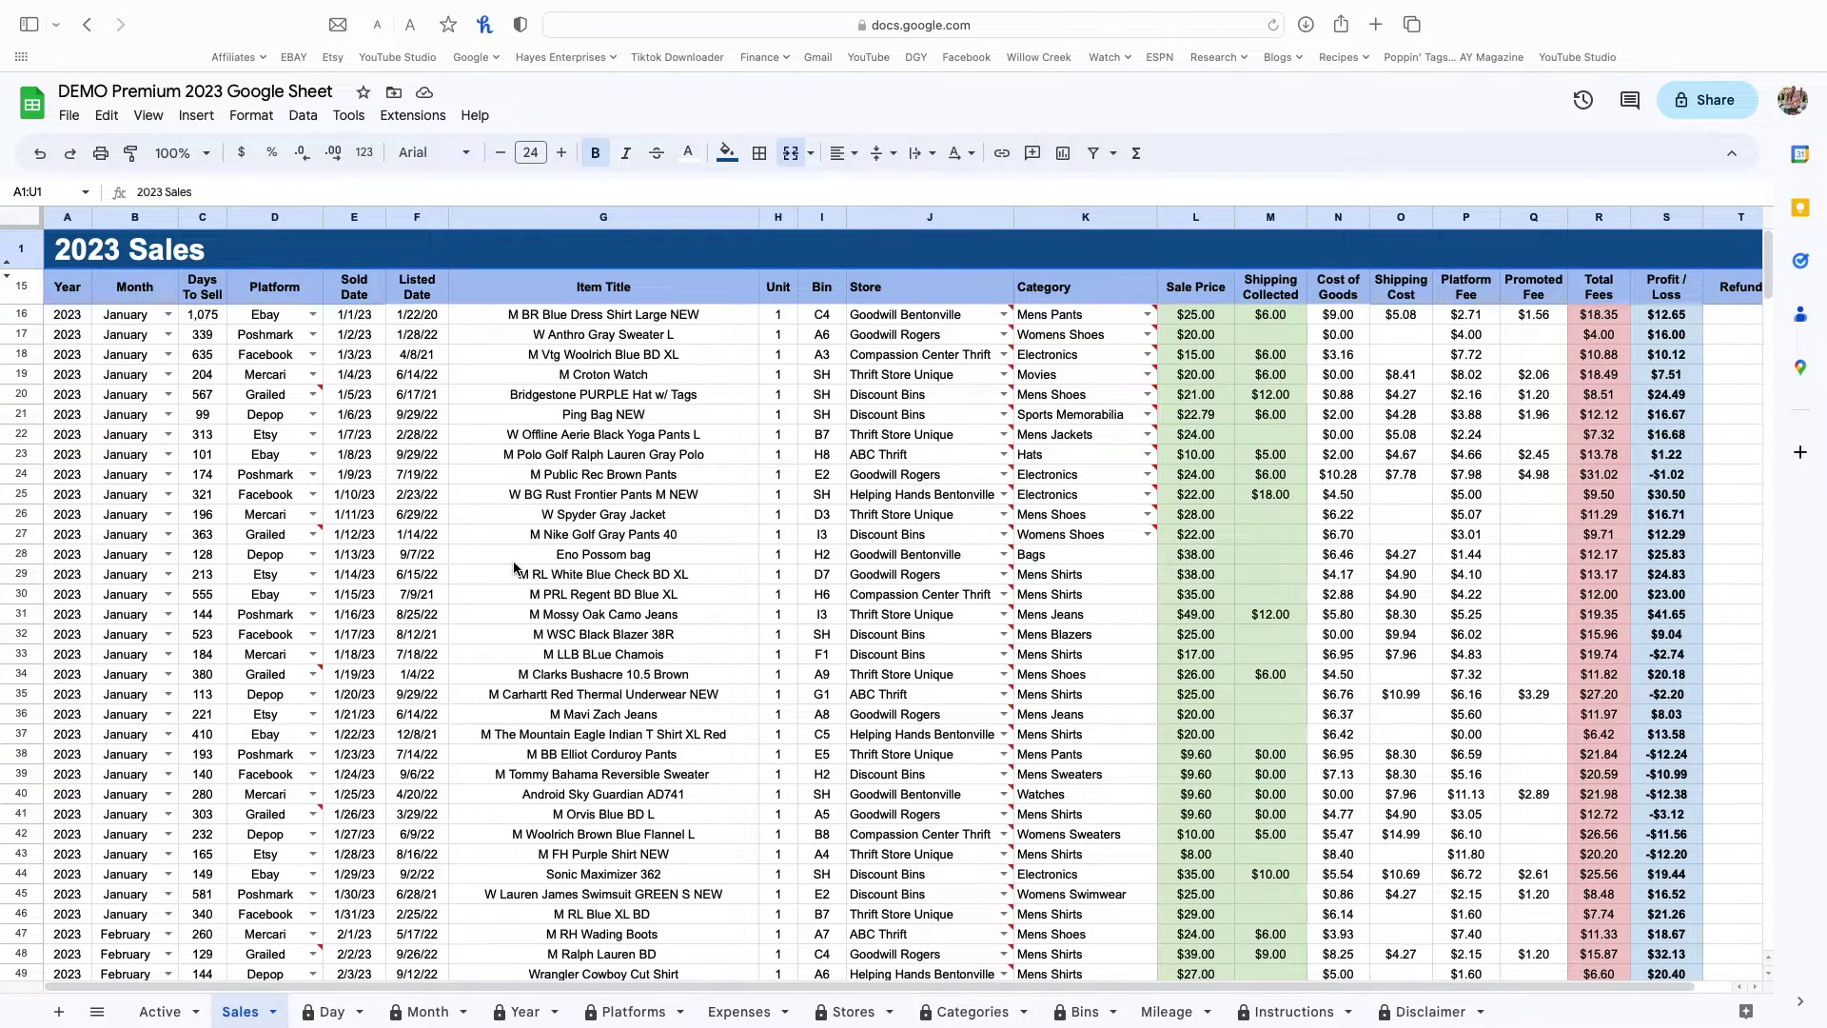
key(super+f)
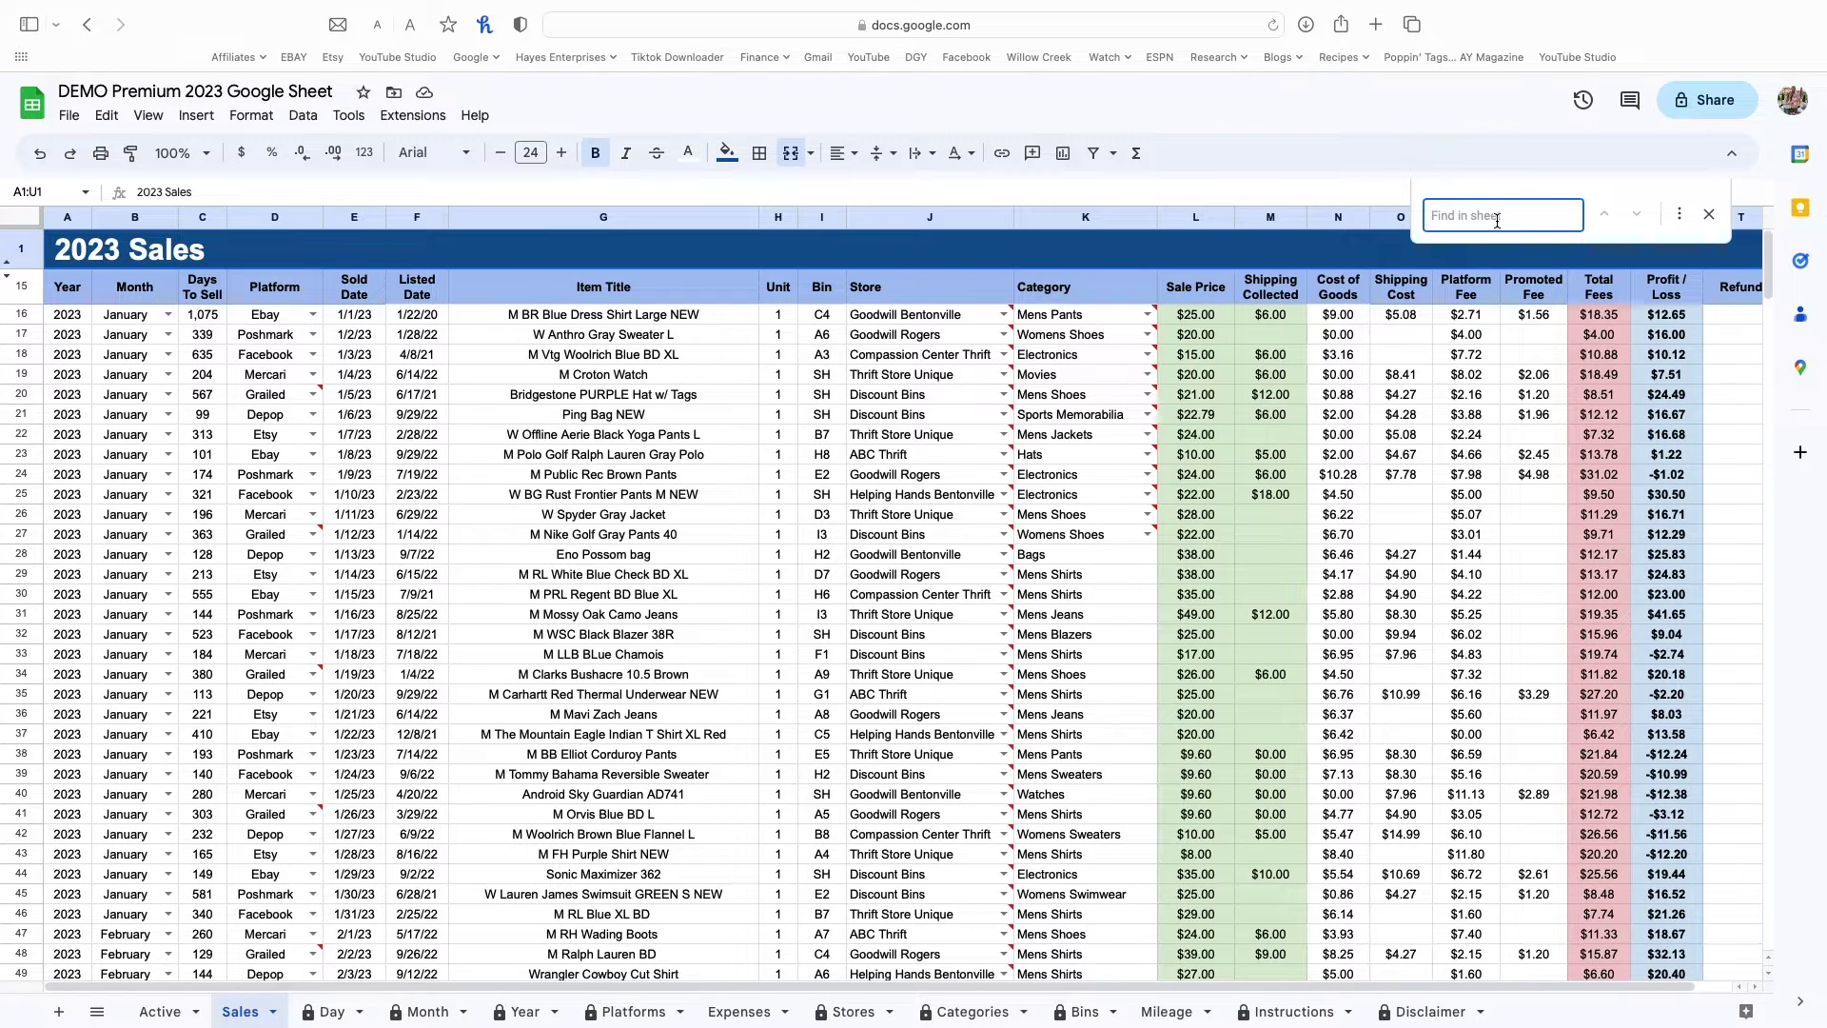
text(Tommy Baha)
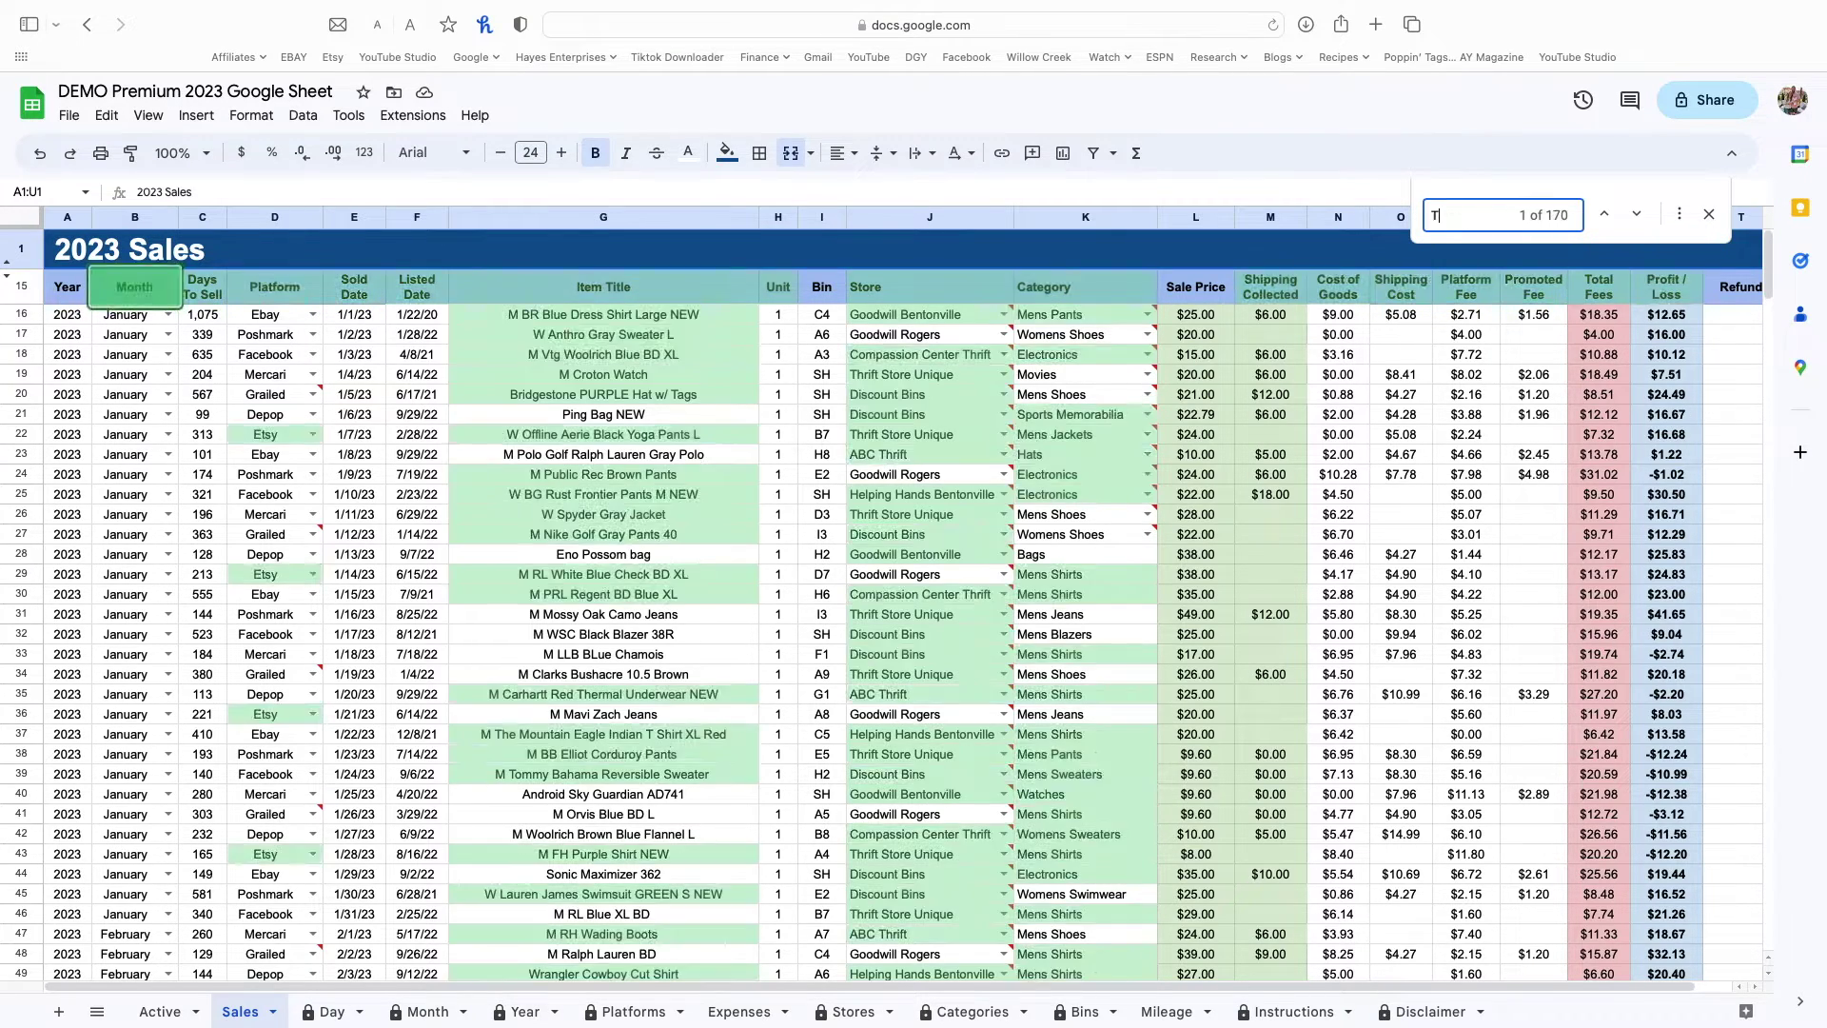
text(ma)
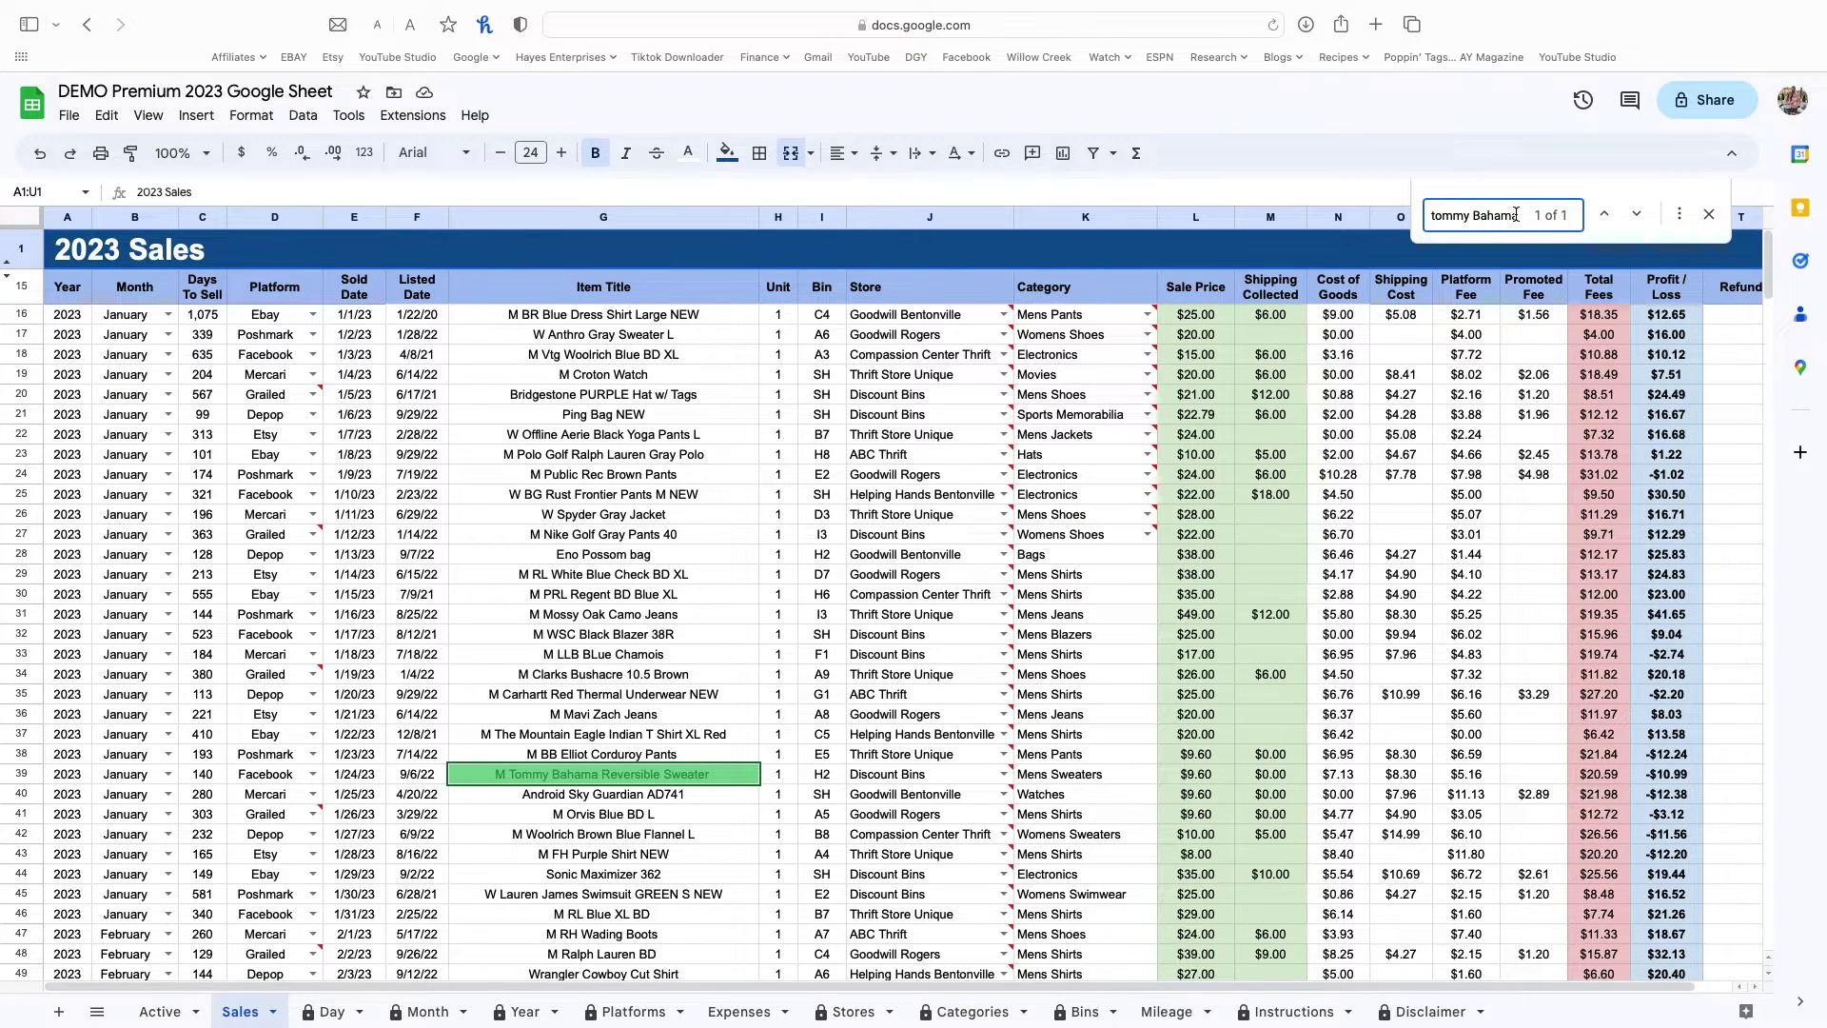
Step: Replace the search term with "Lauren" and step through the matches on the Sales sheet
drag(1520, 215, 1368, 216)
text(Lauren)
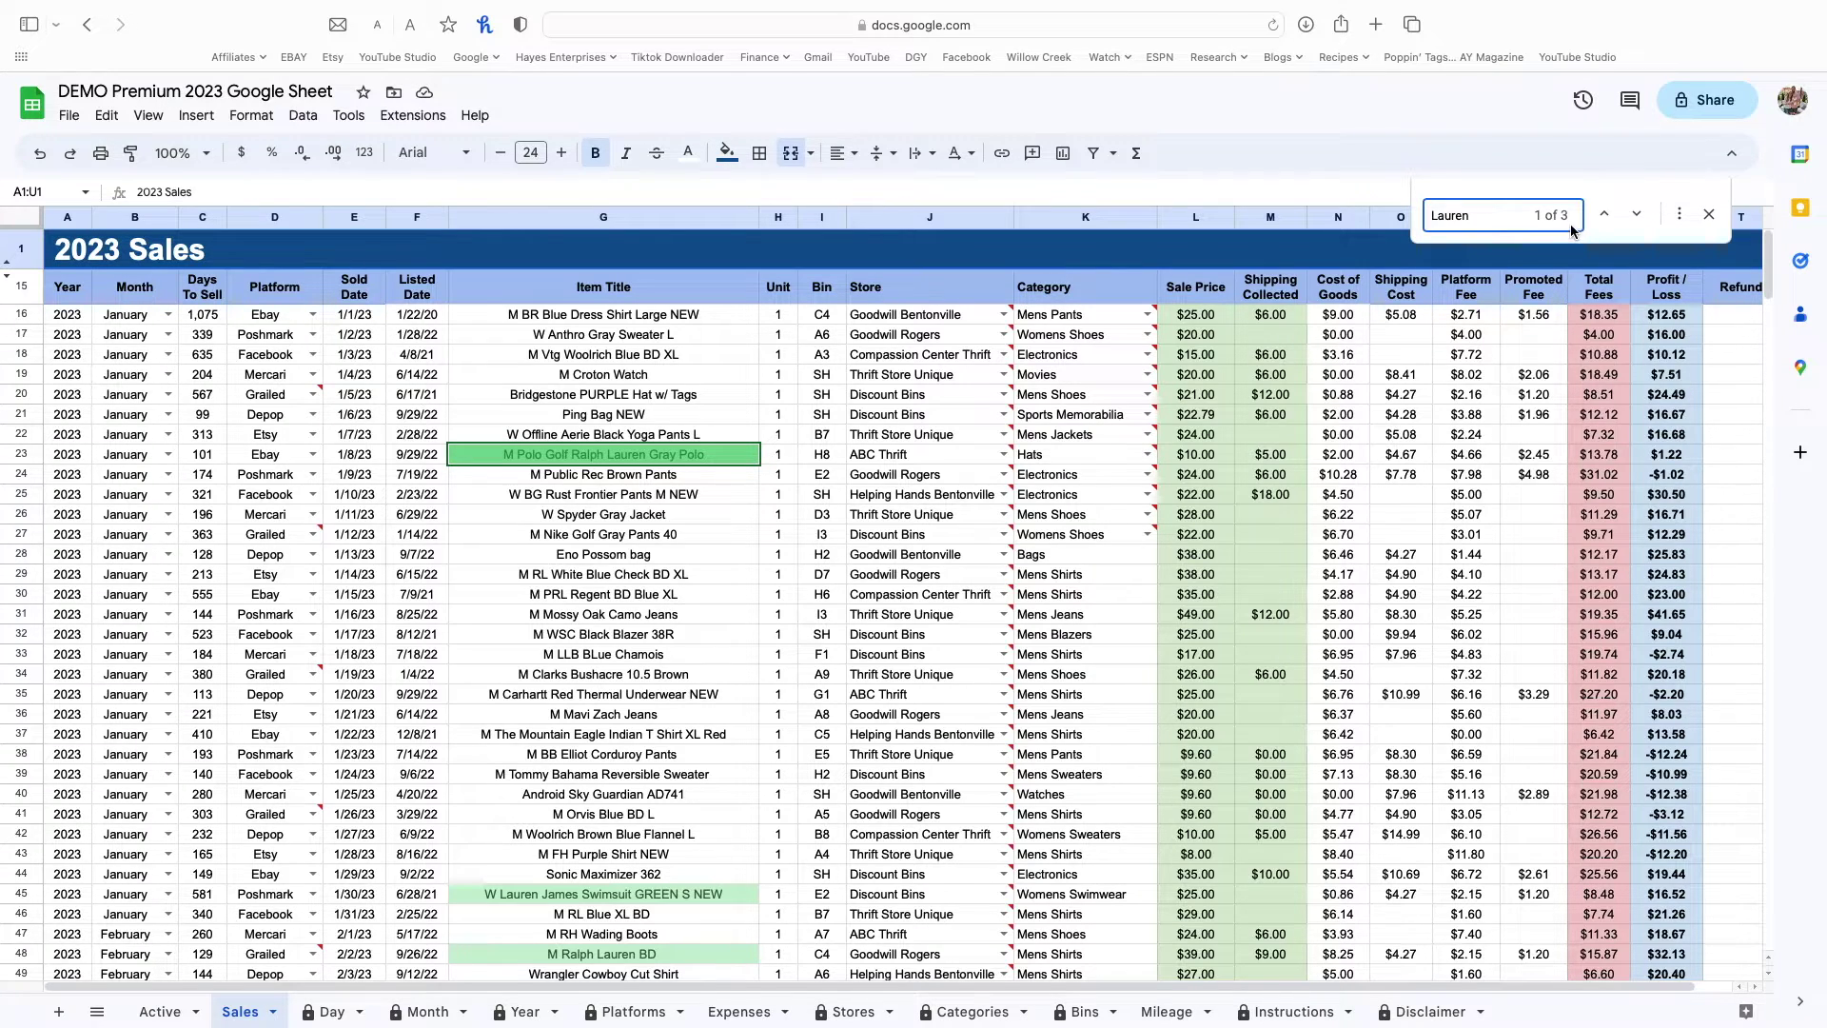
click(1636, 217)
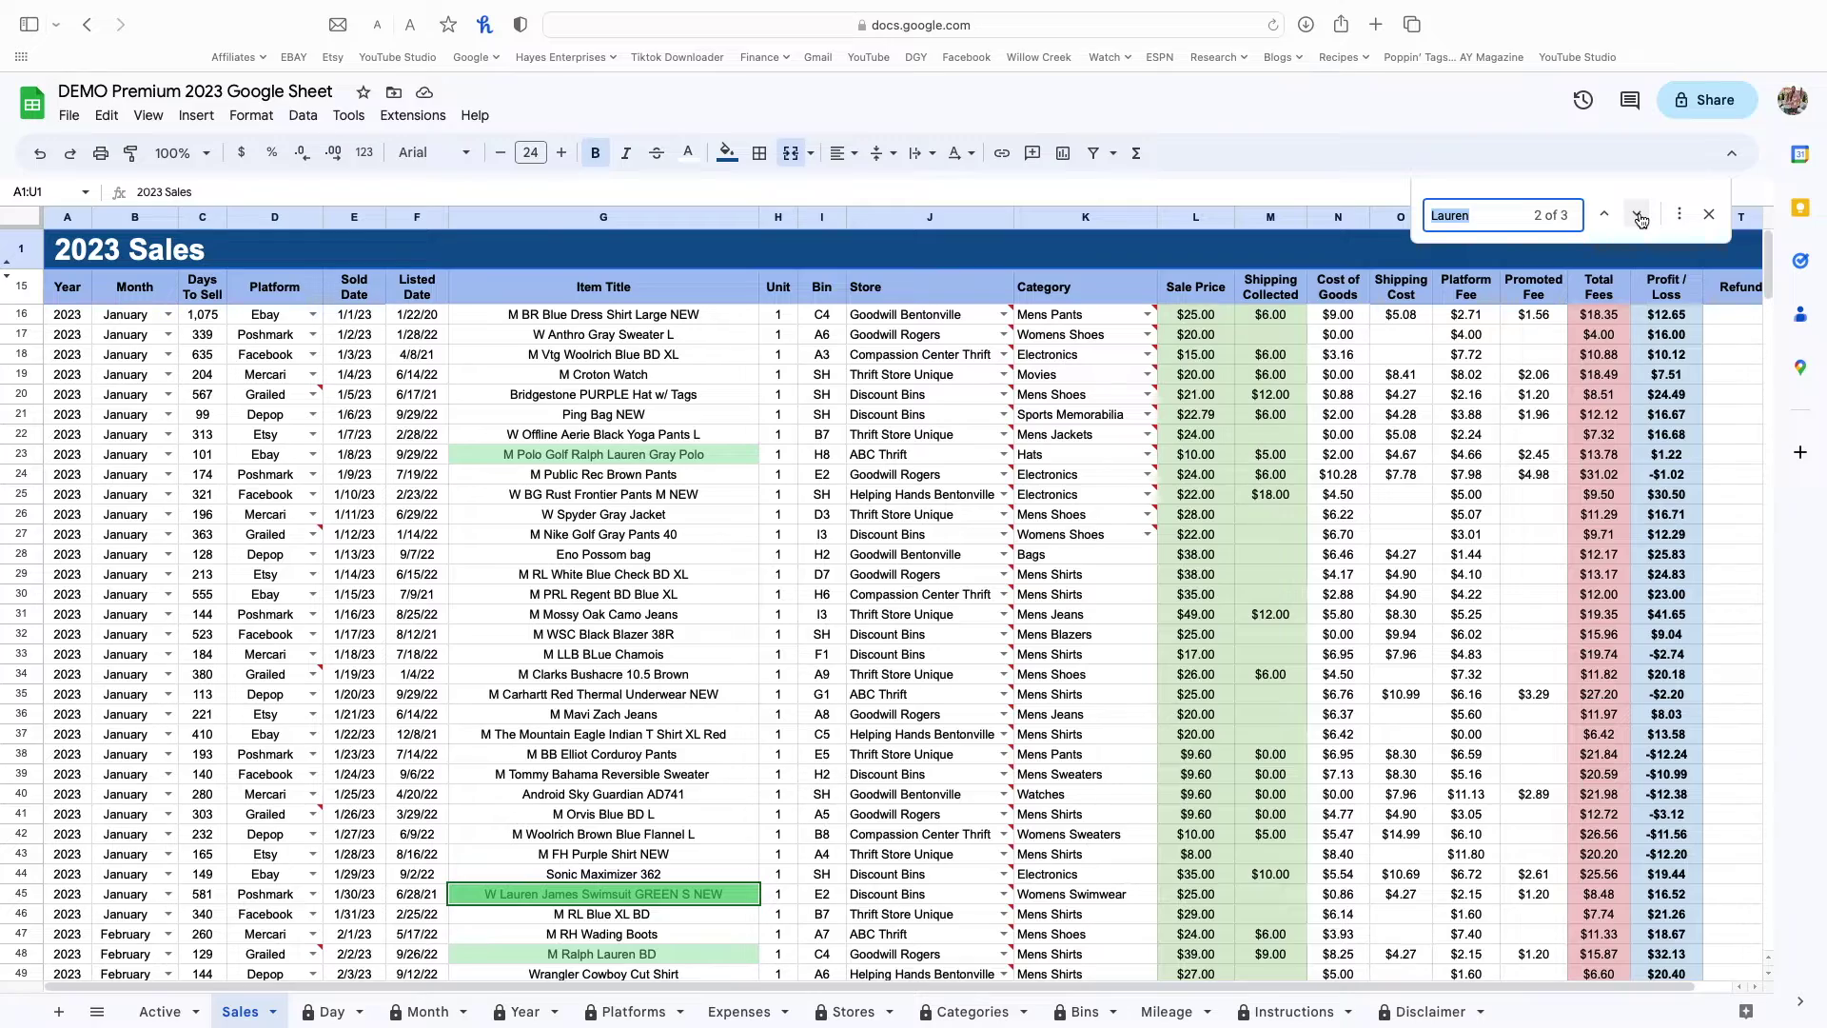
click(1638, 217)
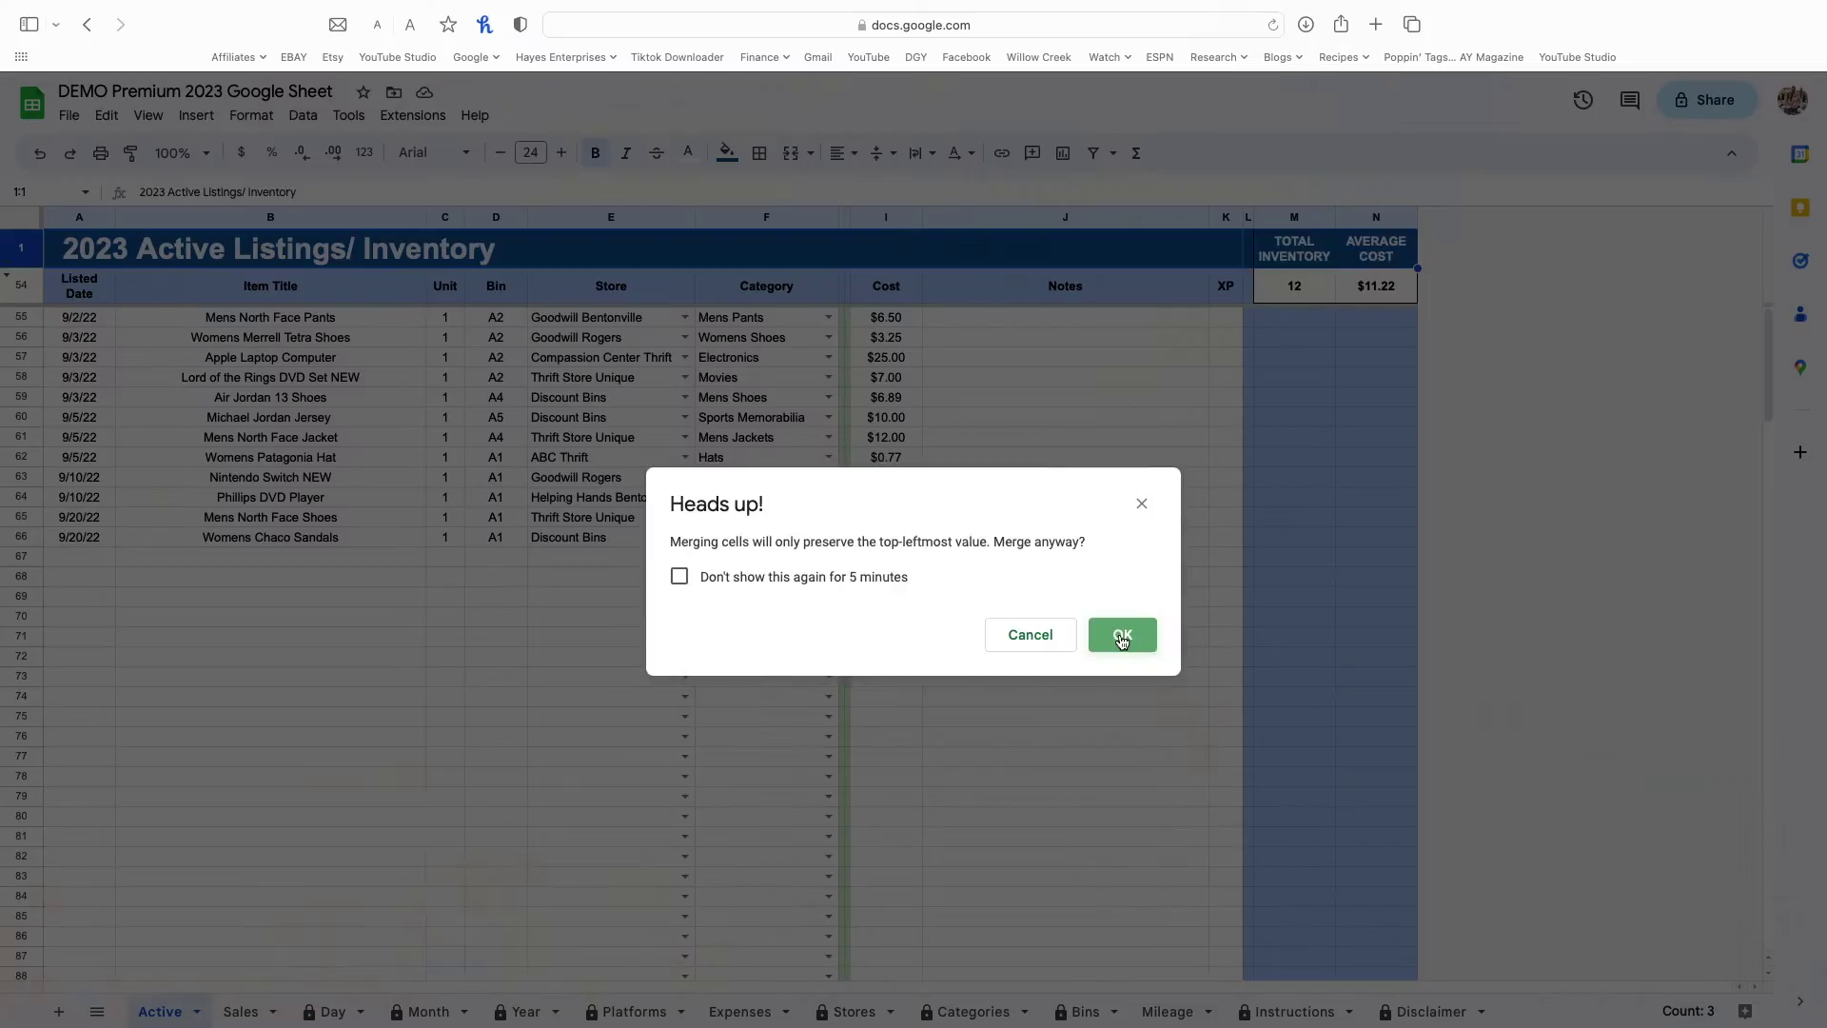
Step: Merge all cells of row 1 on the Active sheet and unmerge them into separate cells
click(1121, 632)
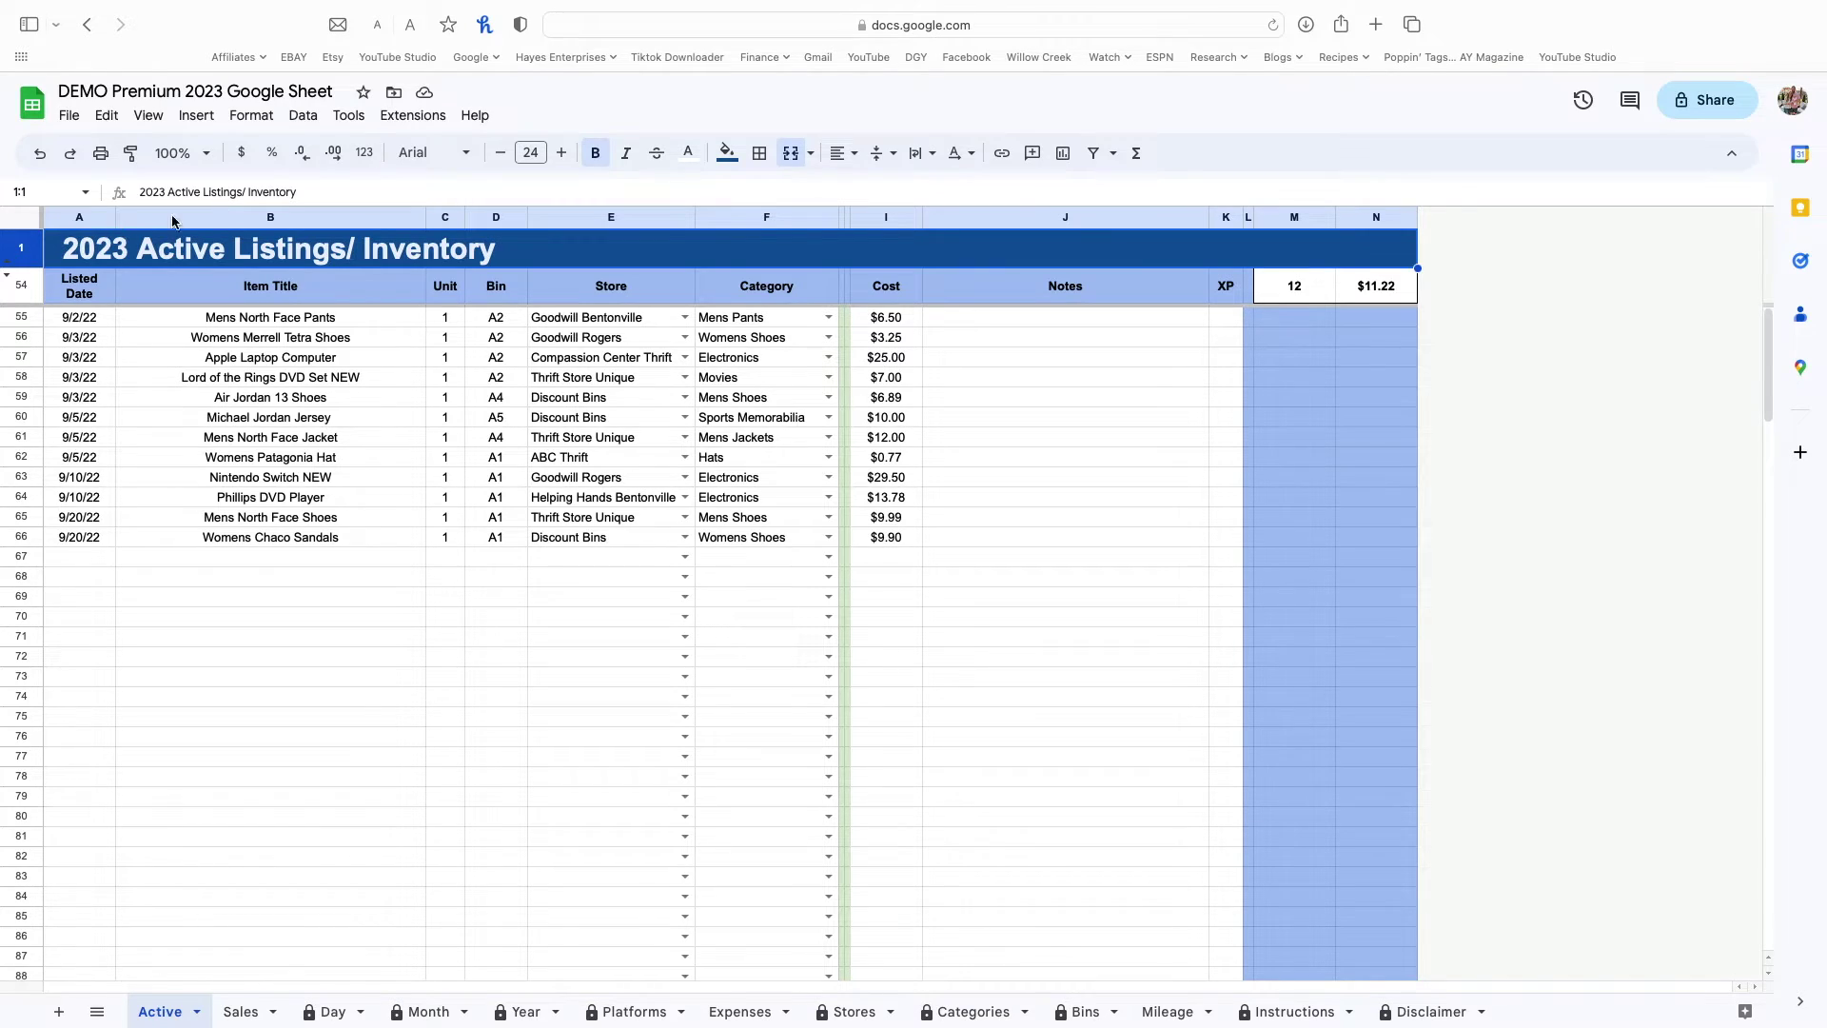
click(789, 155)
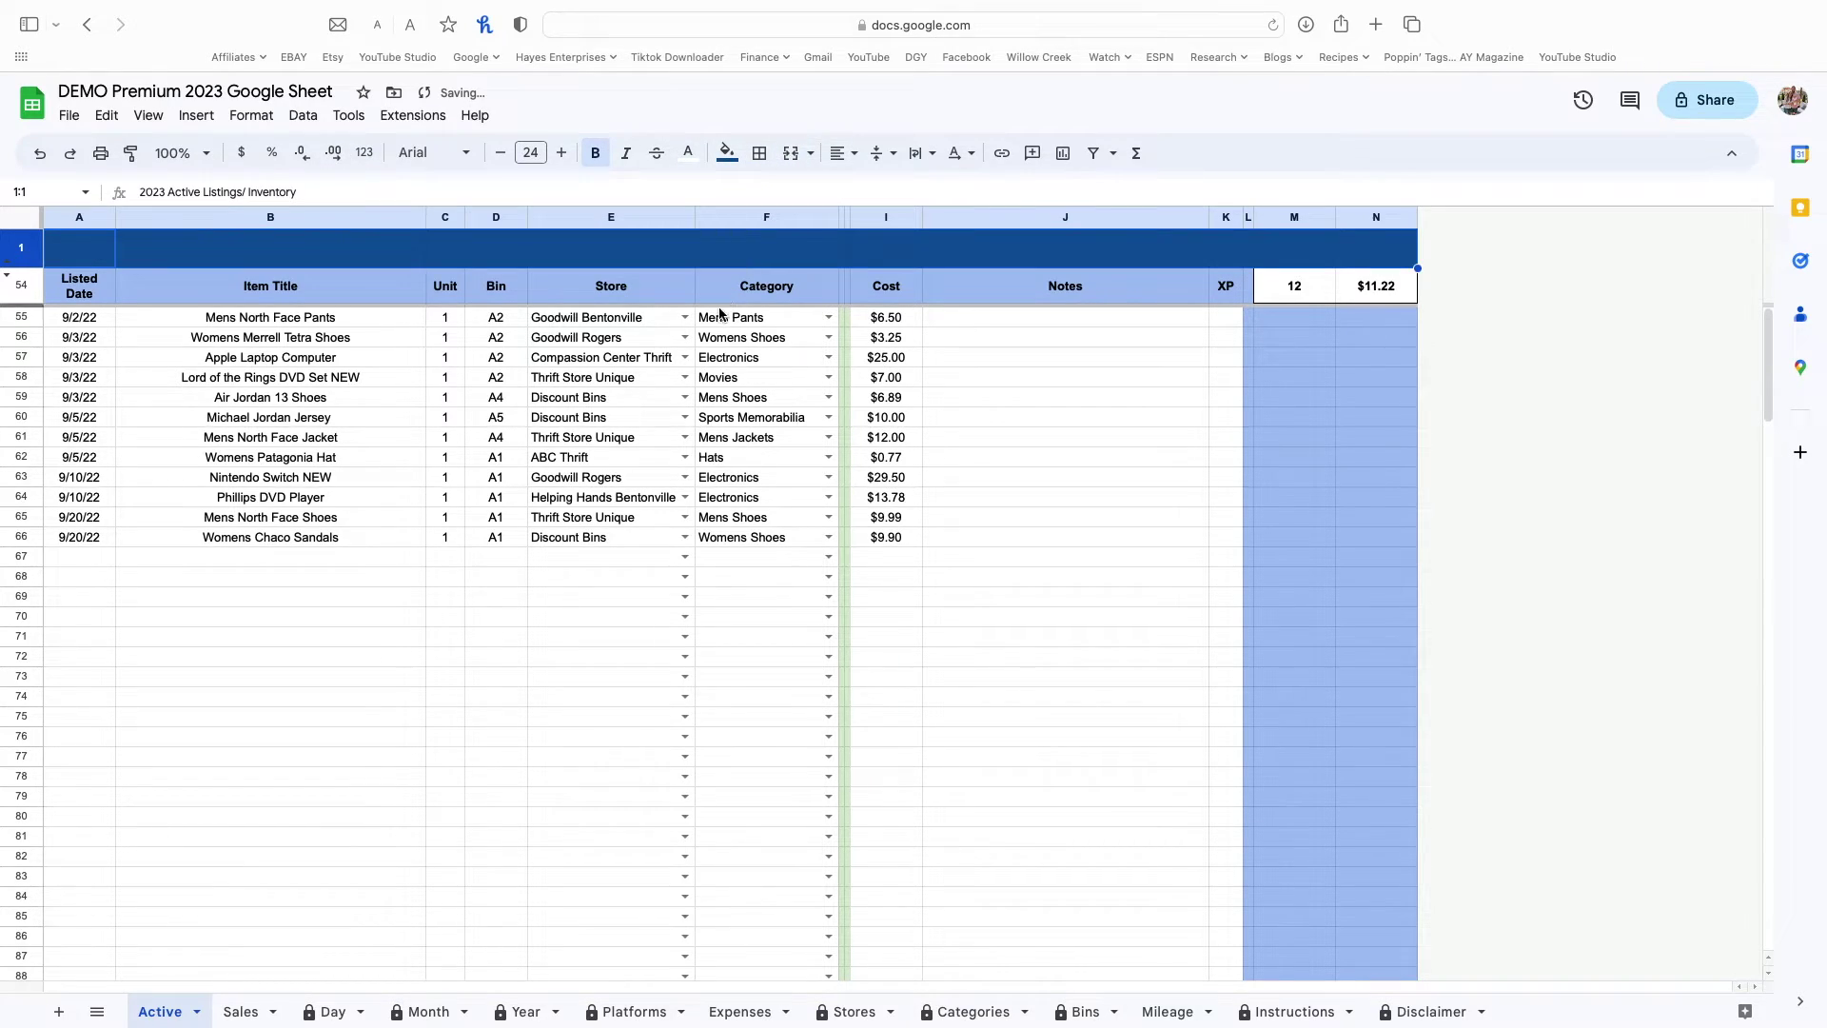
Step: Examine the cells across the title row individually to check that row 1 is fully unmerged
click(445, 397)
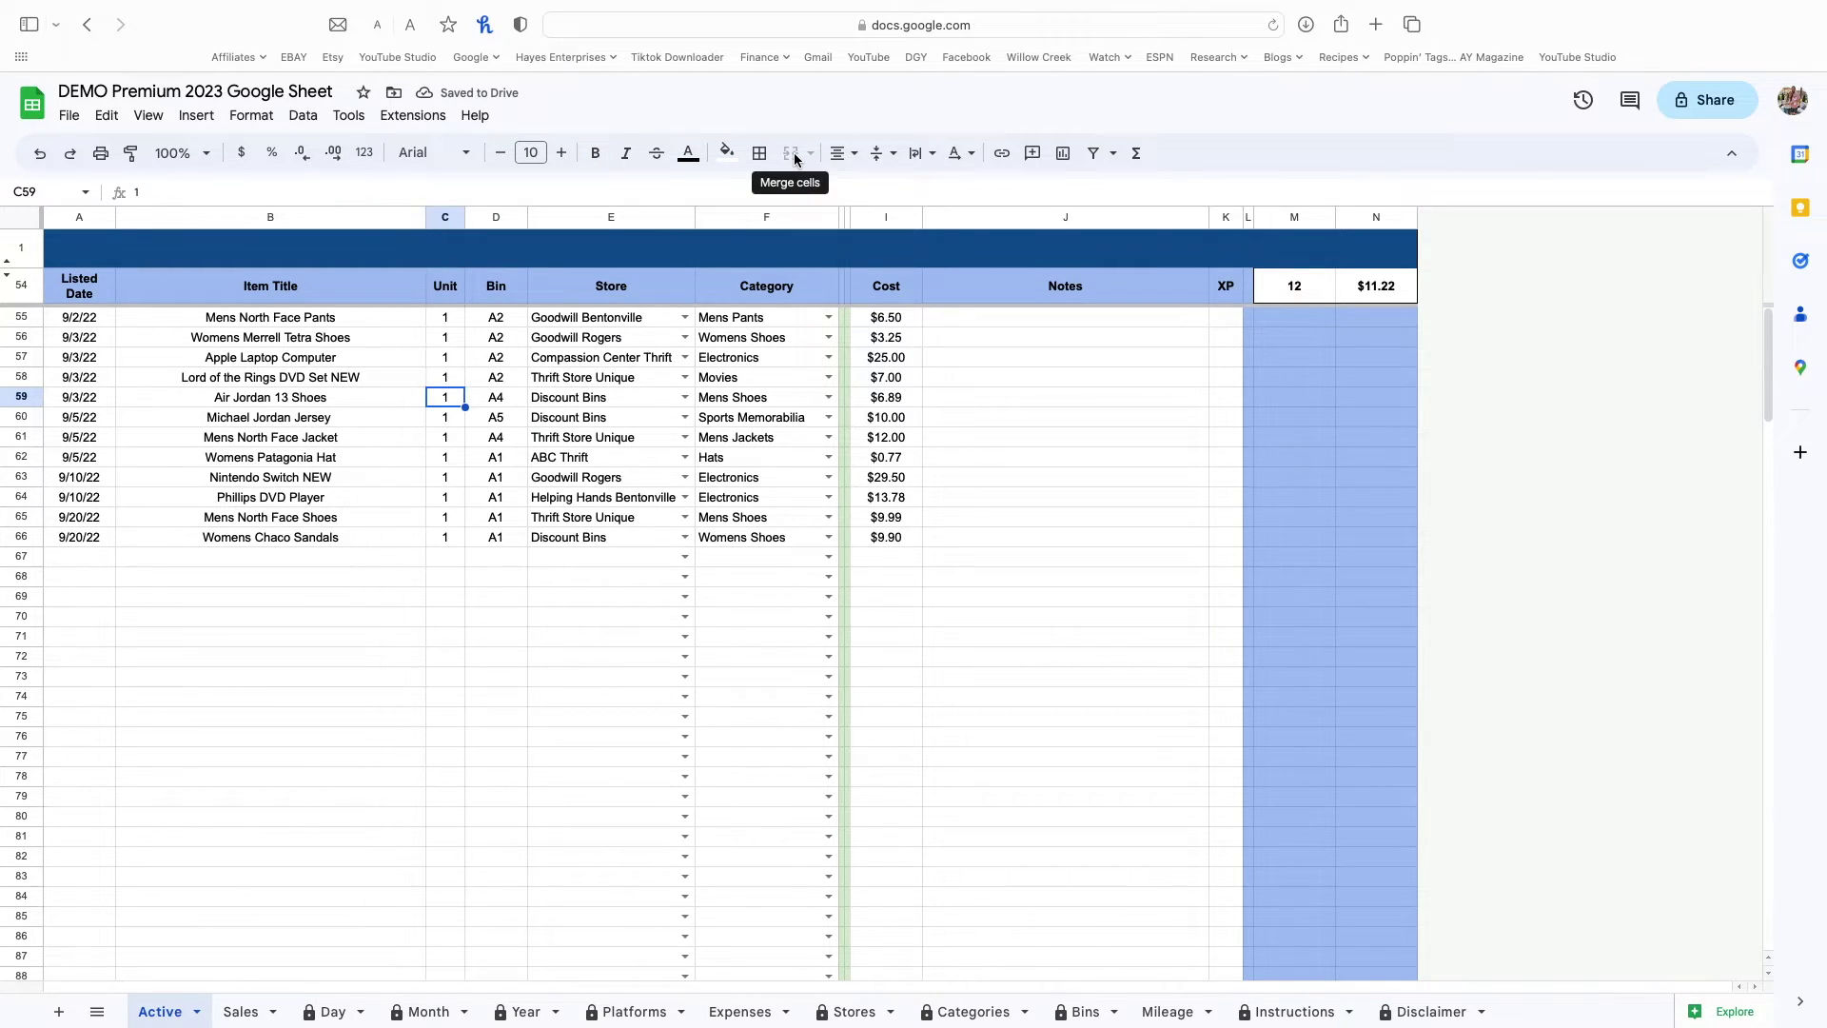
key(Left)
key(Down)
key(Down)
key(Down)
key(Down)
key(Down)
key(Down)
click(174, 258)
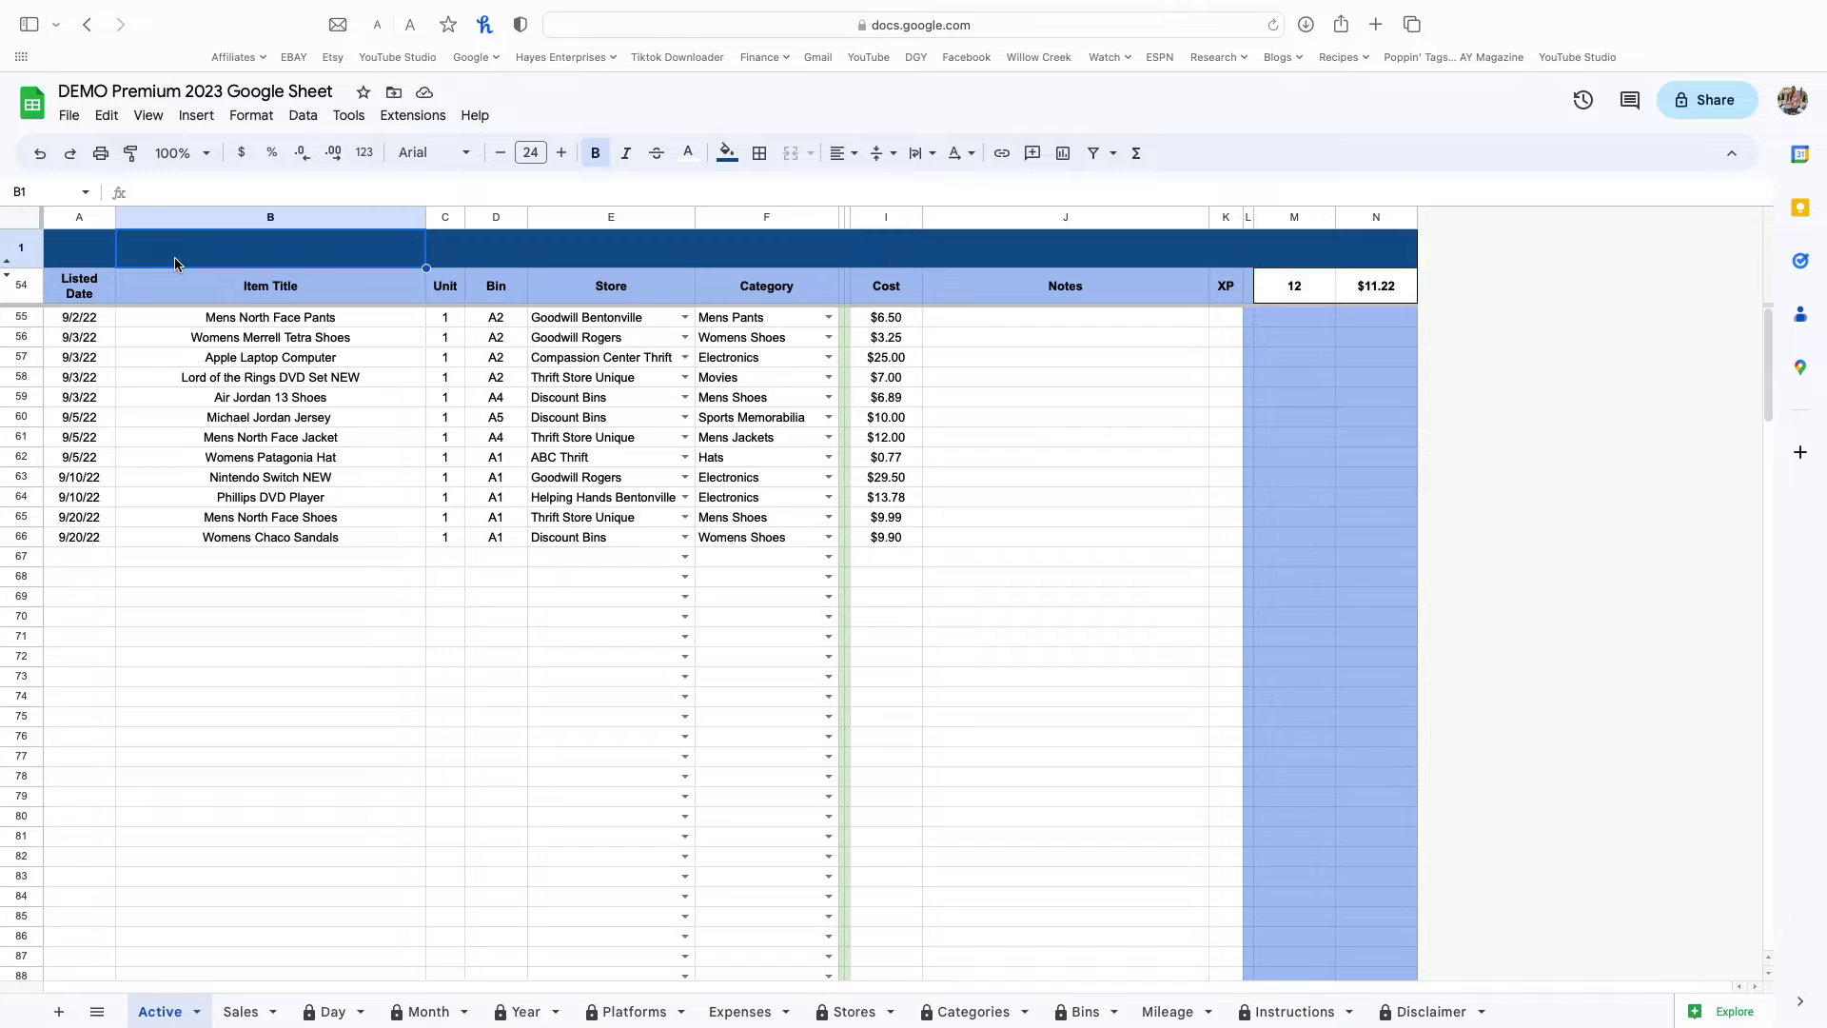
click(80, 259)
click(384, 259)
click(502, 262)
click(611, 259)
click(745, 262)
click(1056, 255)
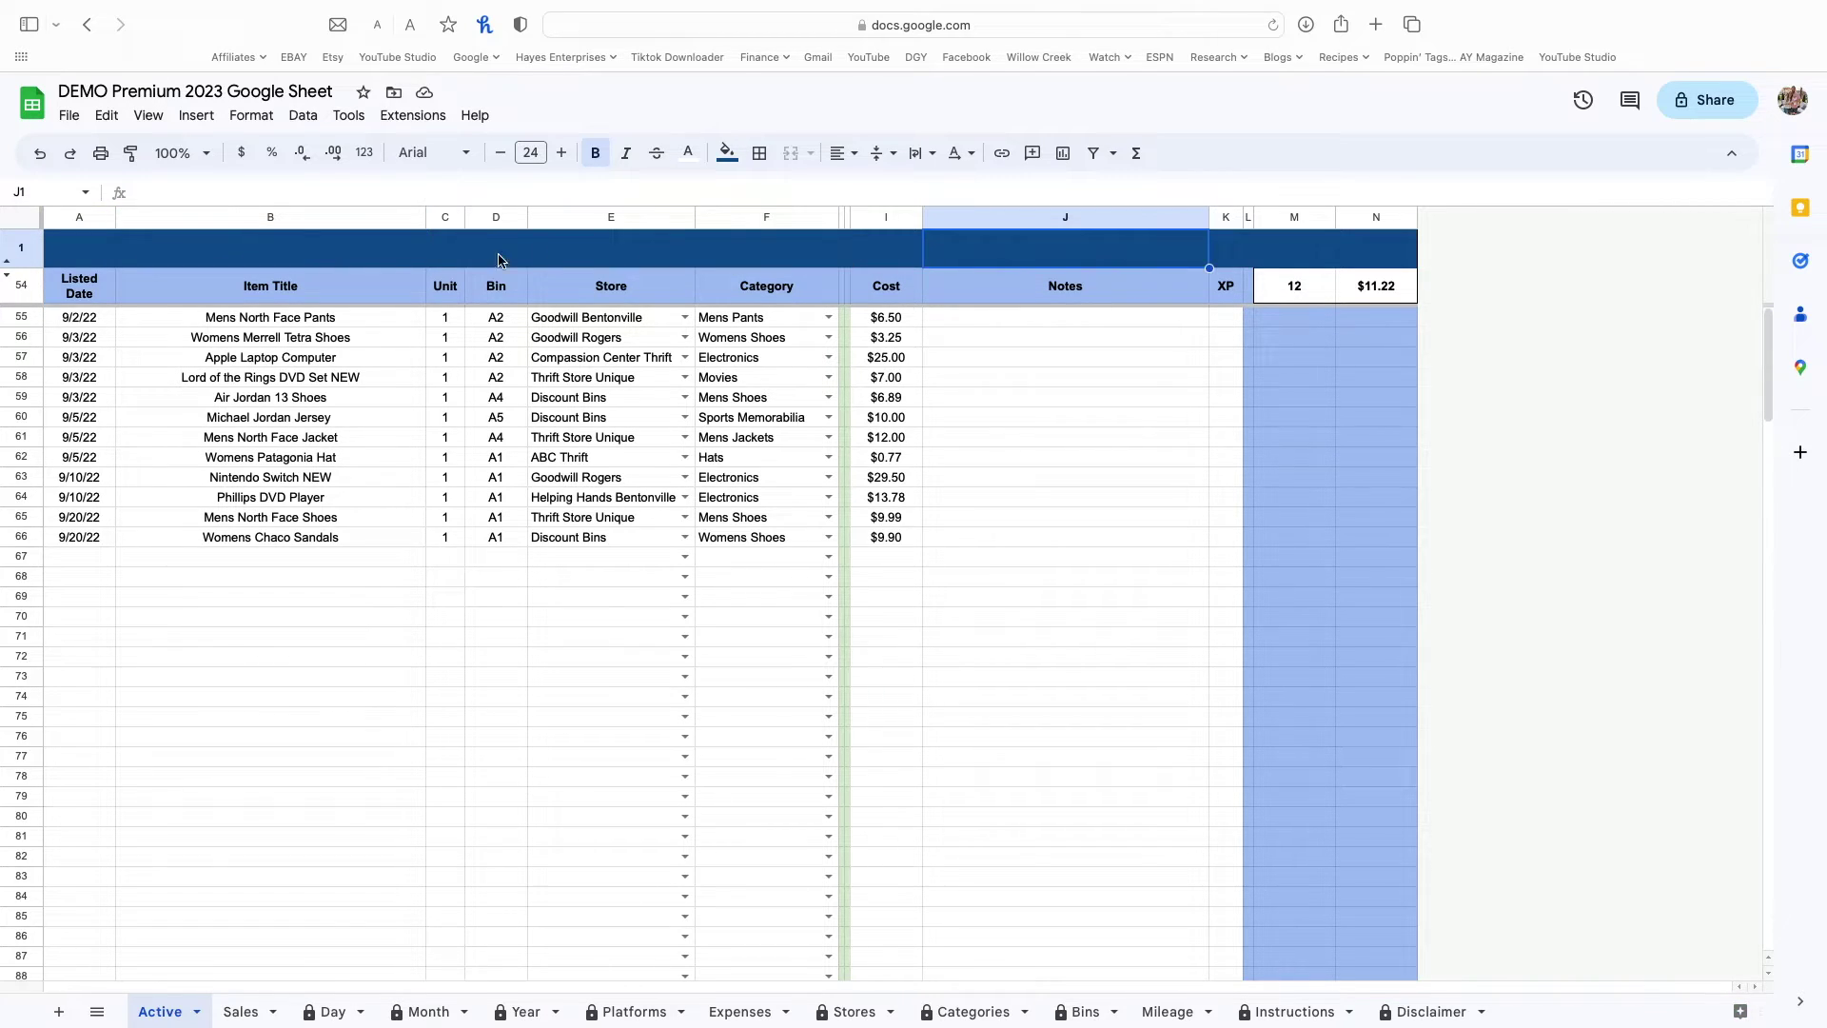
drag(82, 258, 1368, 257)
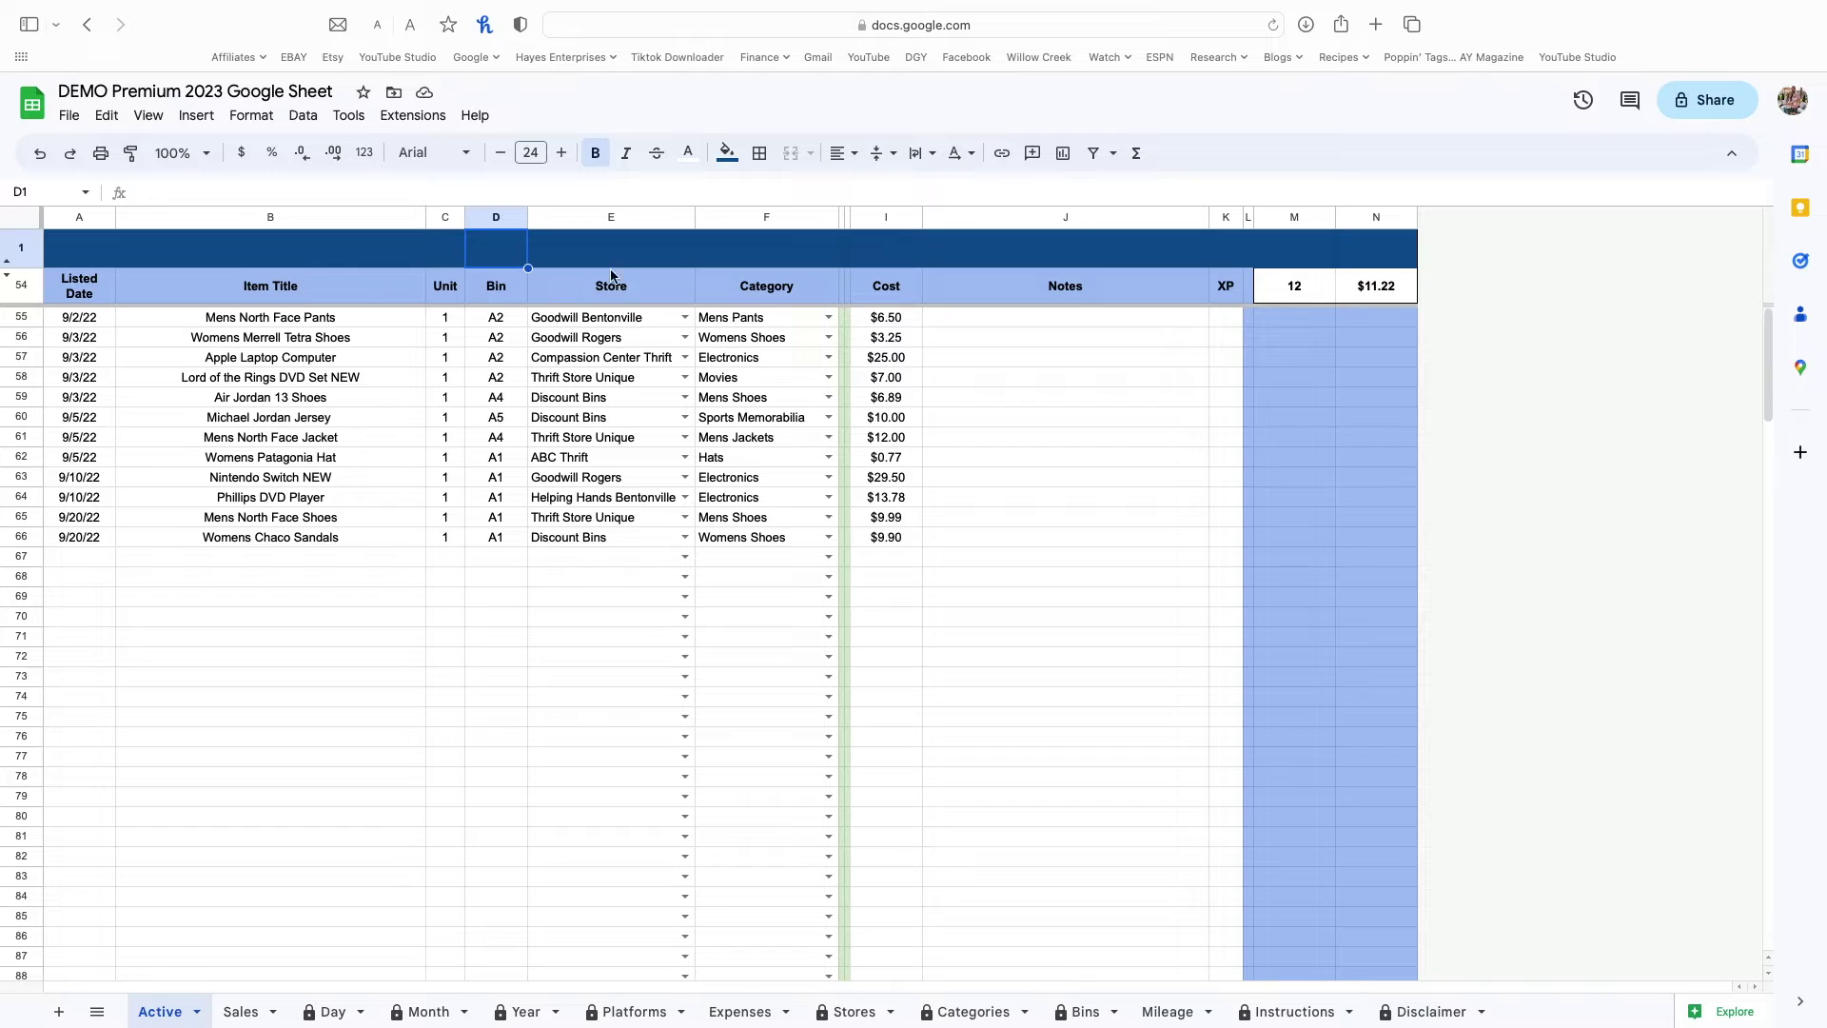
Step: Sort the Active sheet by the Store column from A to Z, and re-sort it from Z to A
click(615, 219)
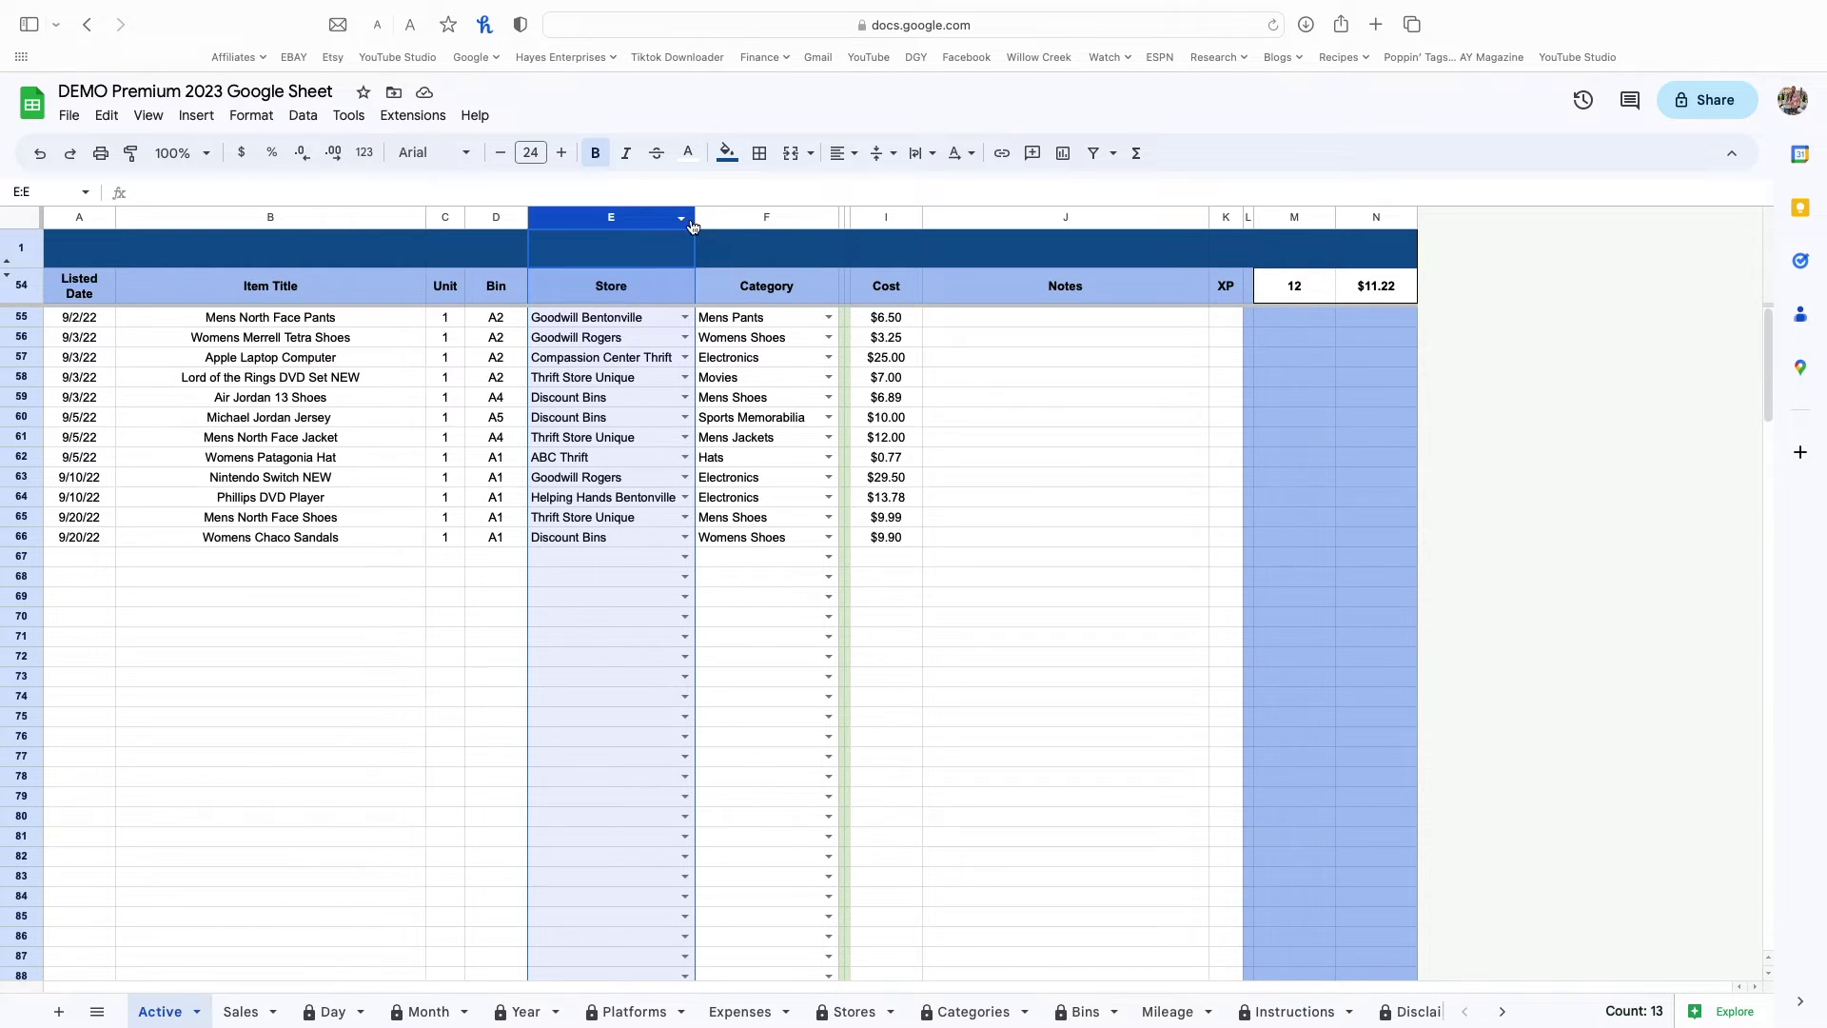
click(682, 222)
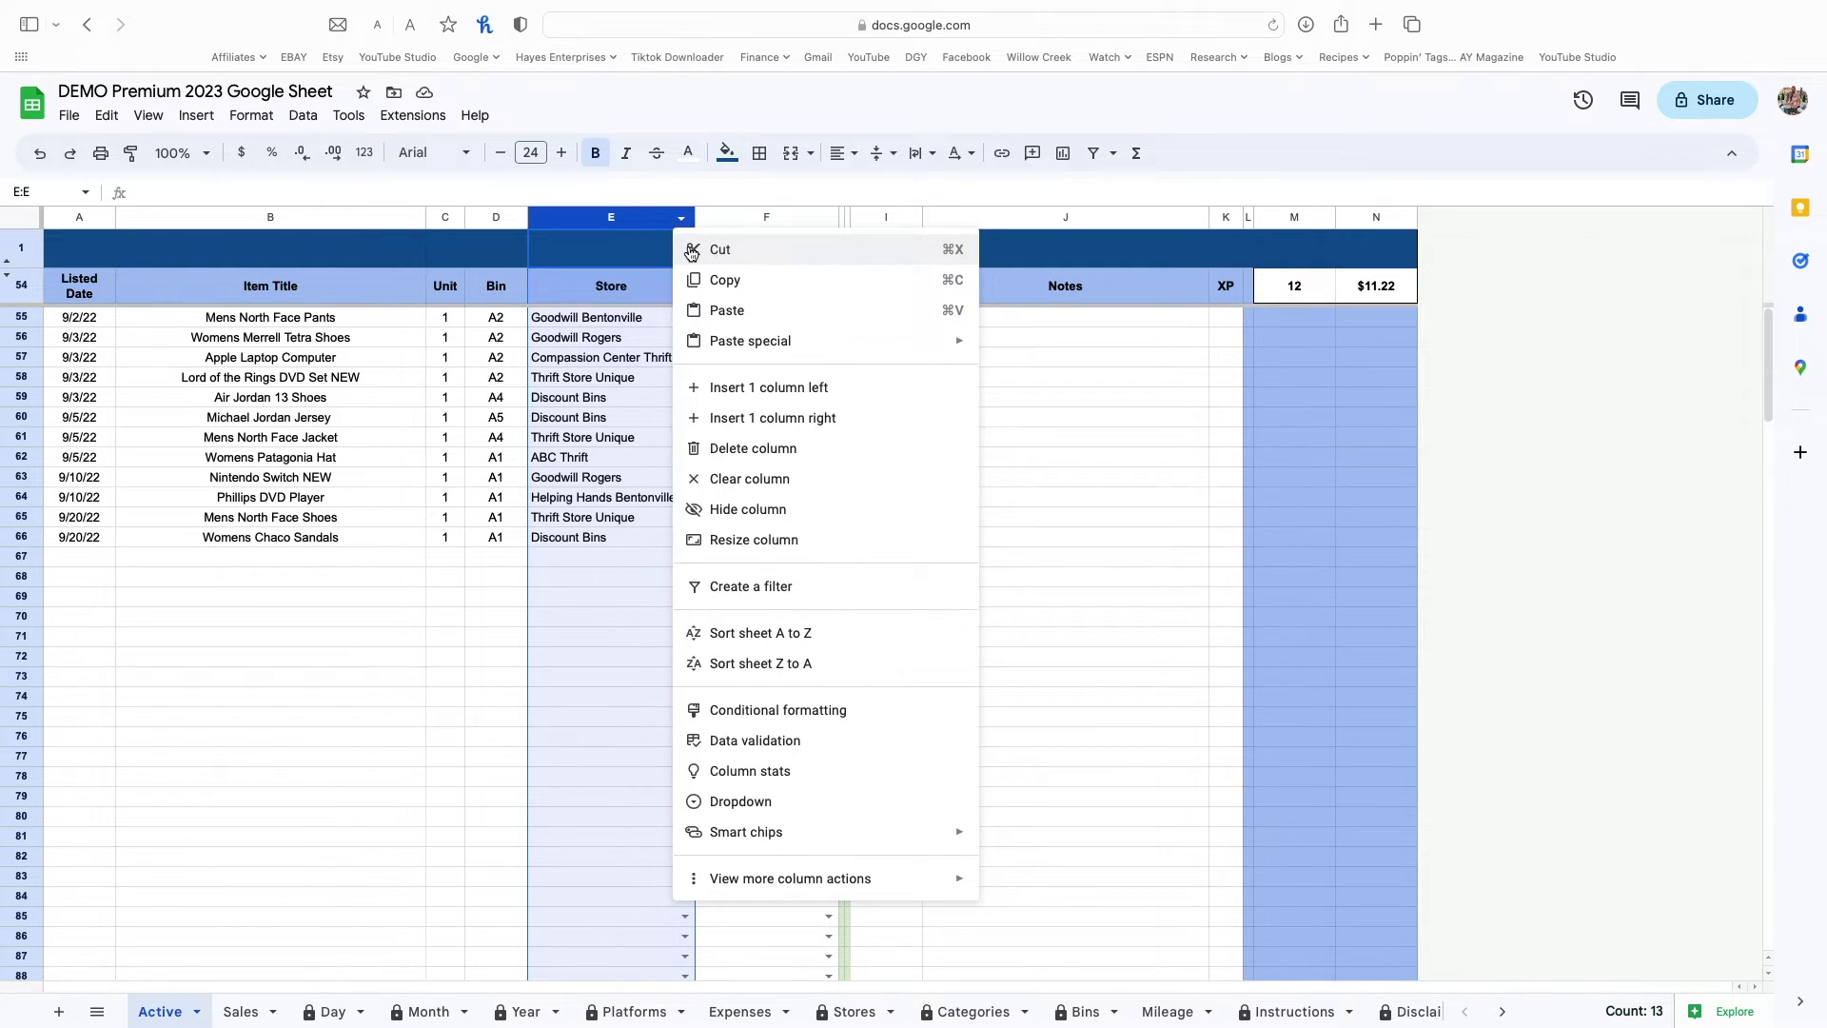
right_click(620, 225)
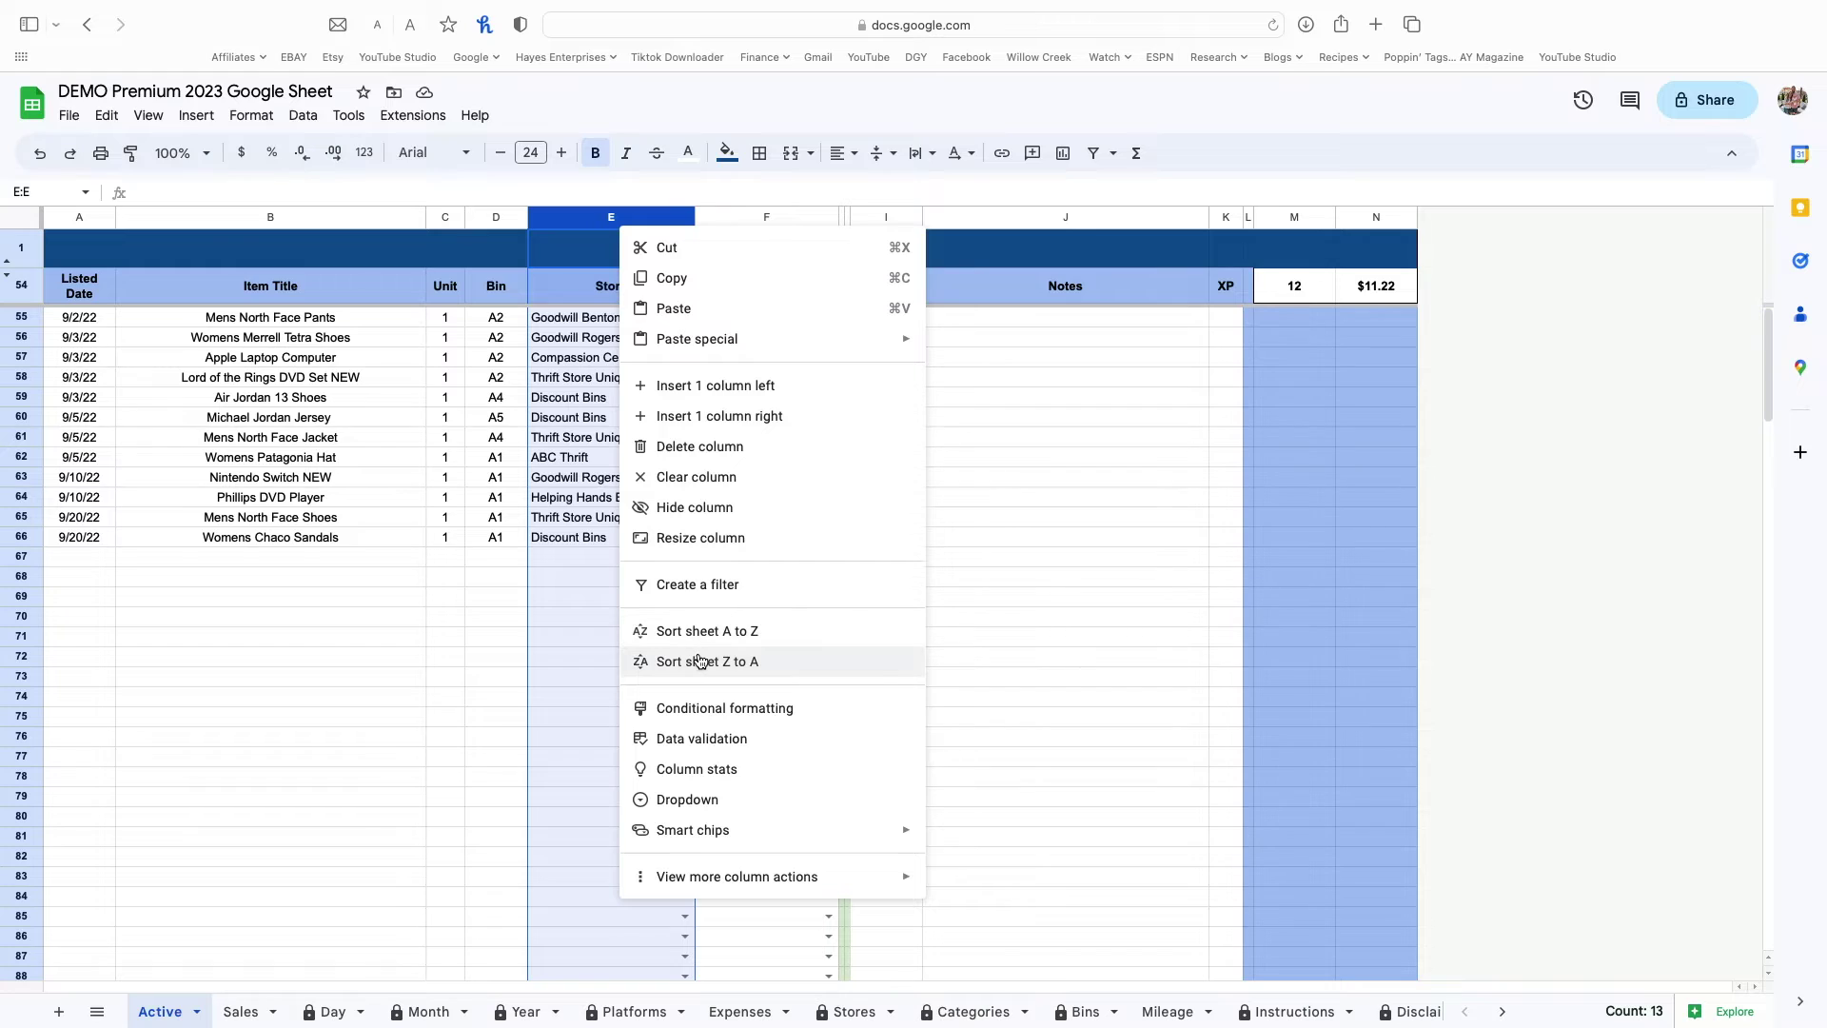
click(699, 636)
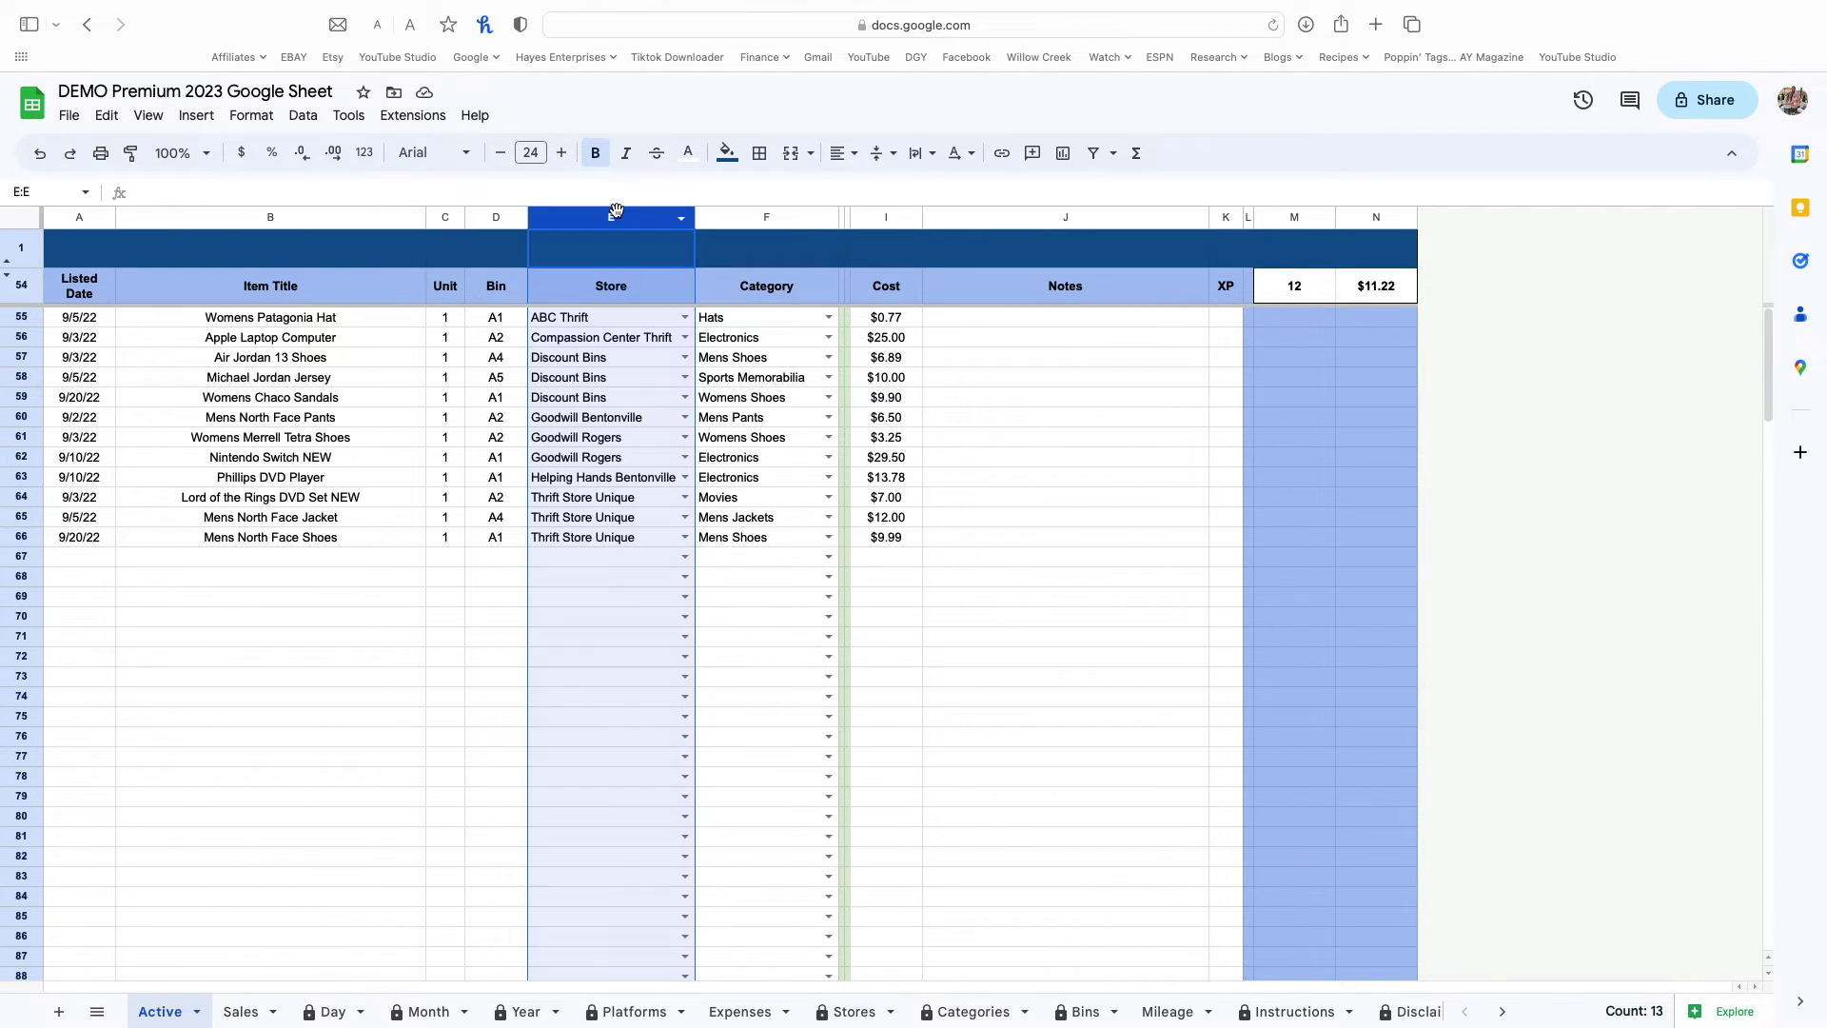
click(681, 219)
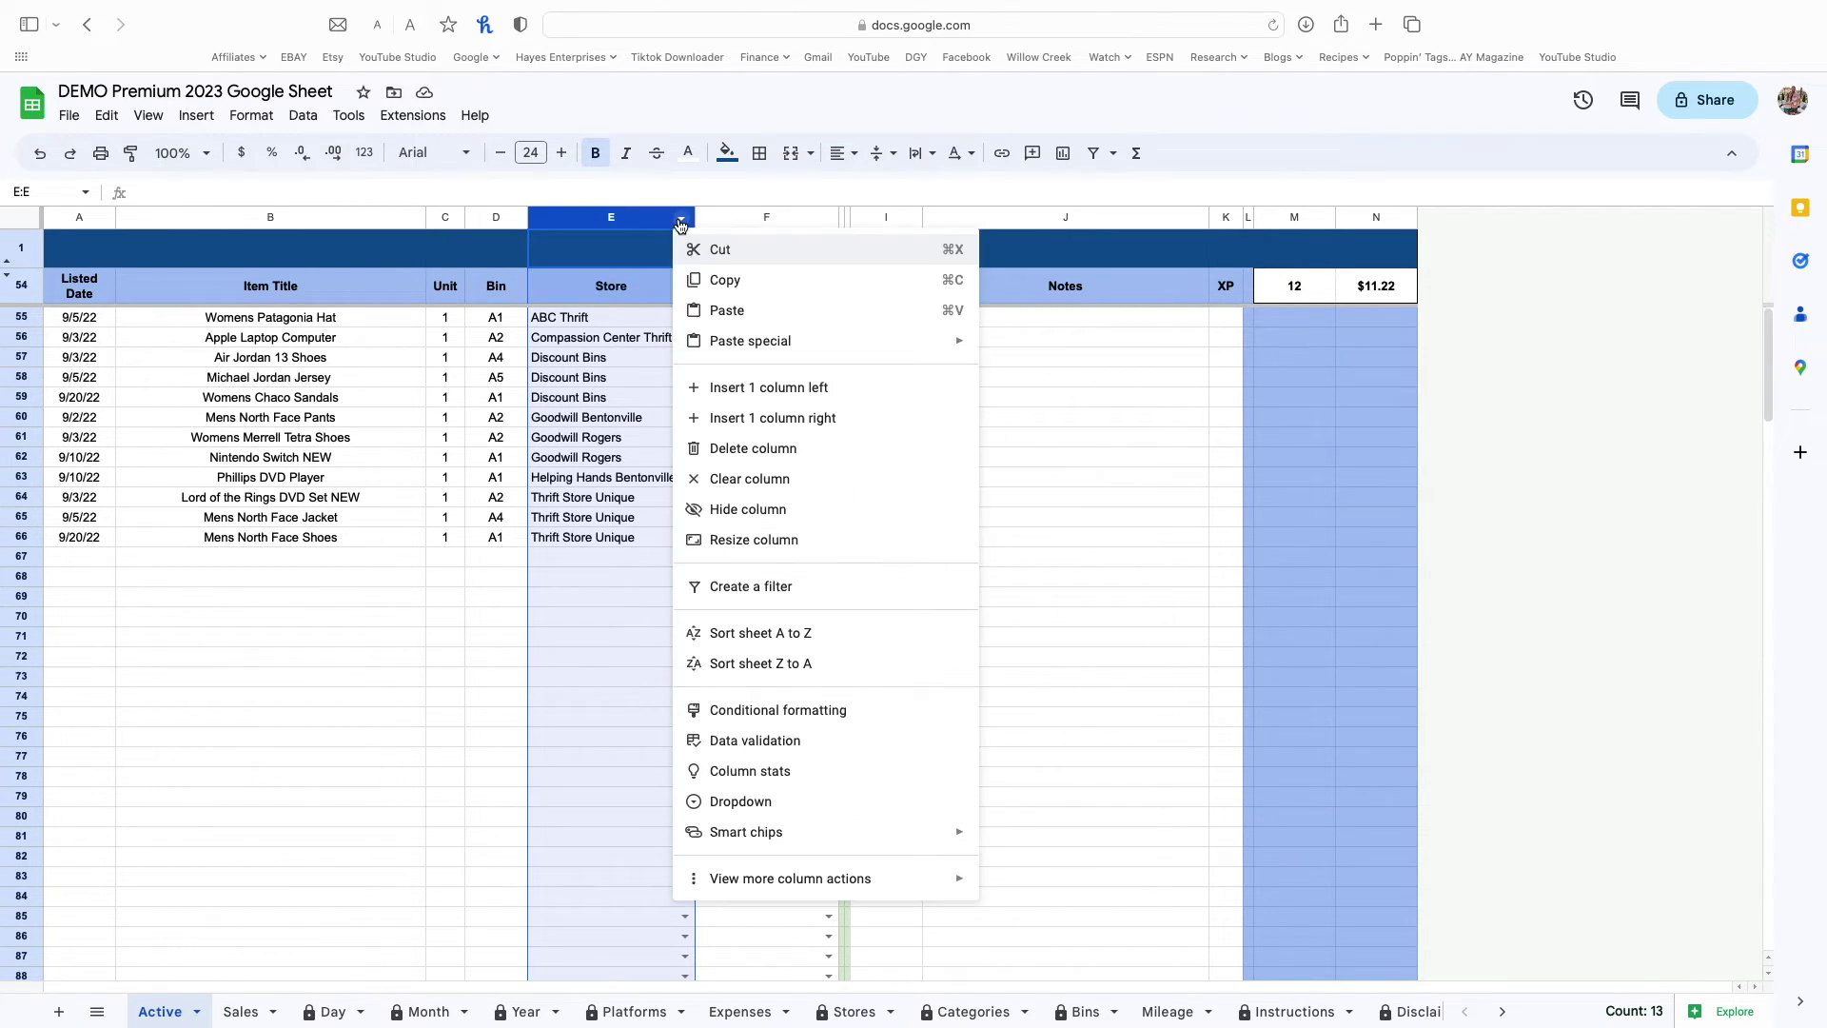
click(794, 669)
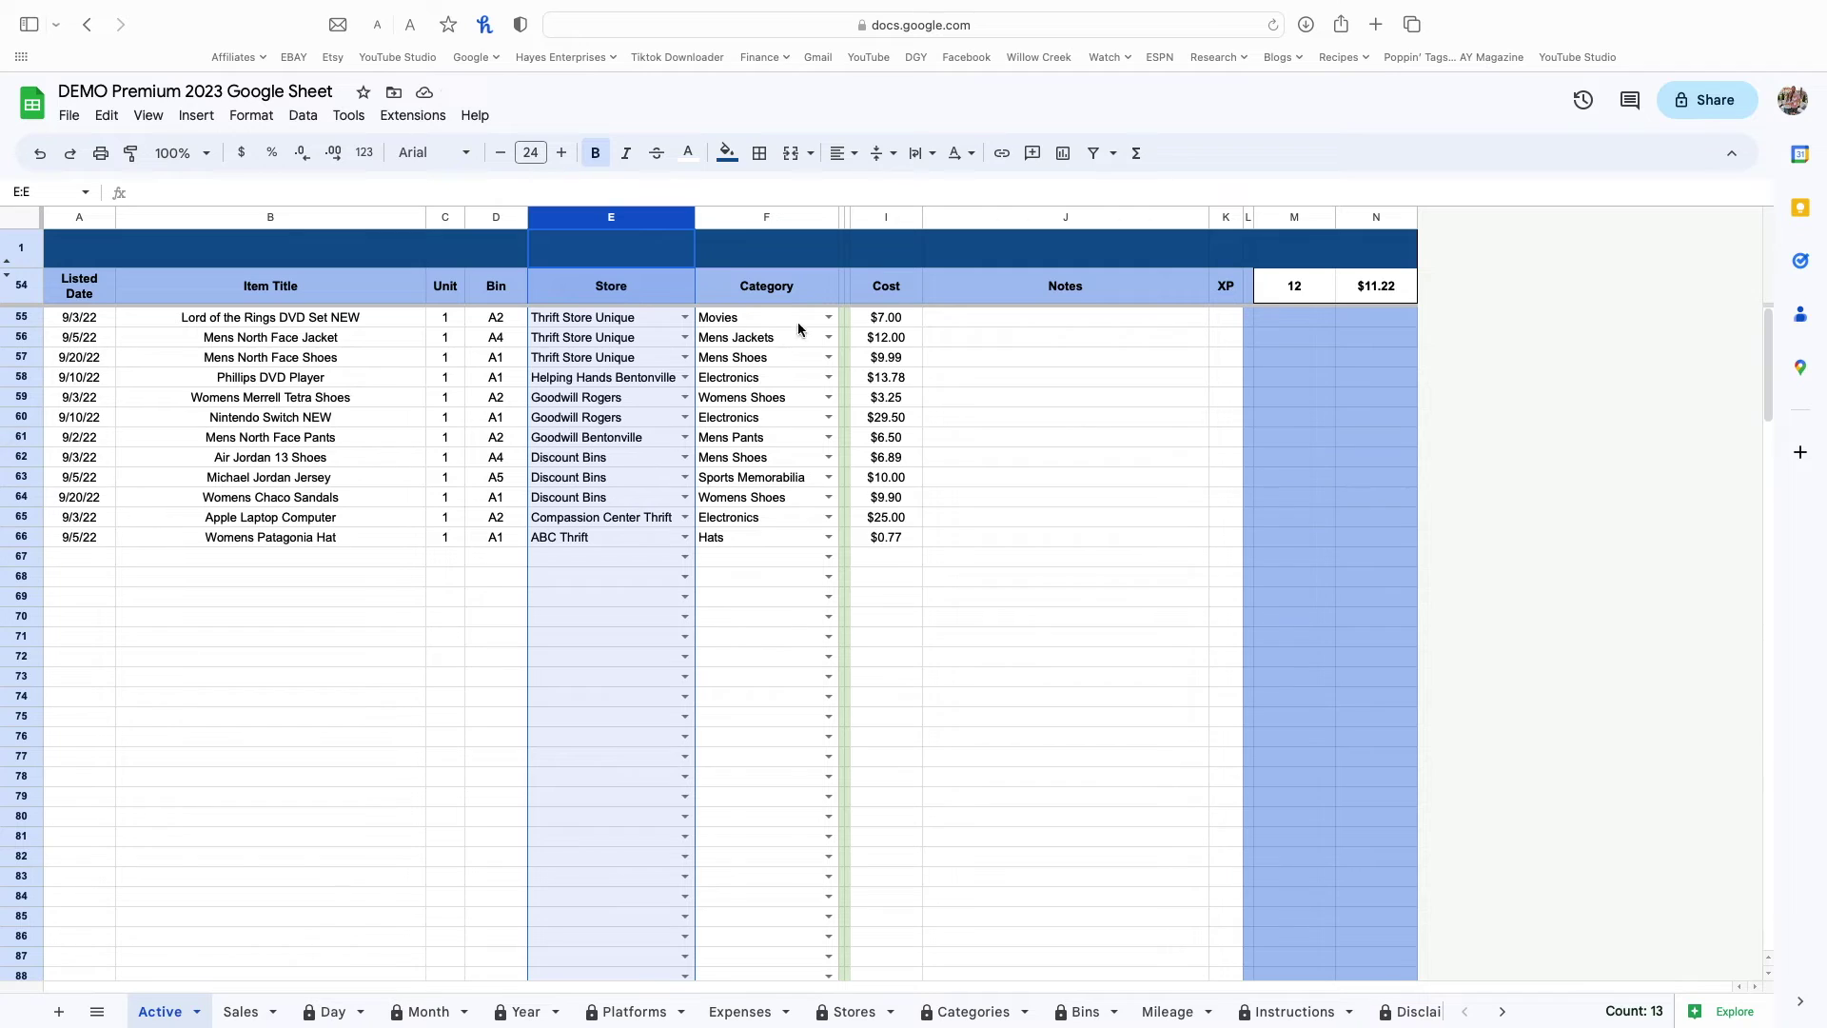
Step: Sort the Active sheet from A to Z by the Cost column
click(890, 221)
click(910, 223)
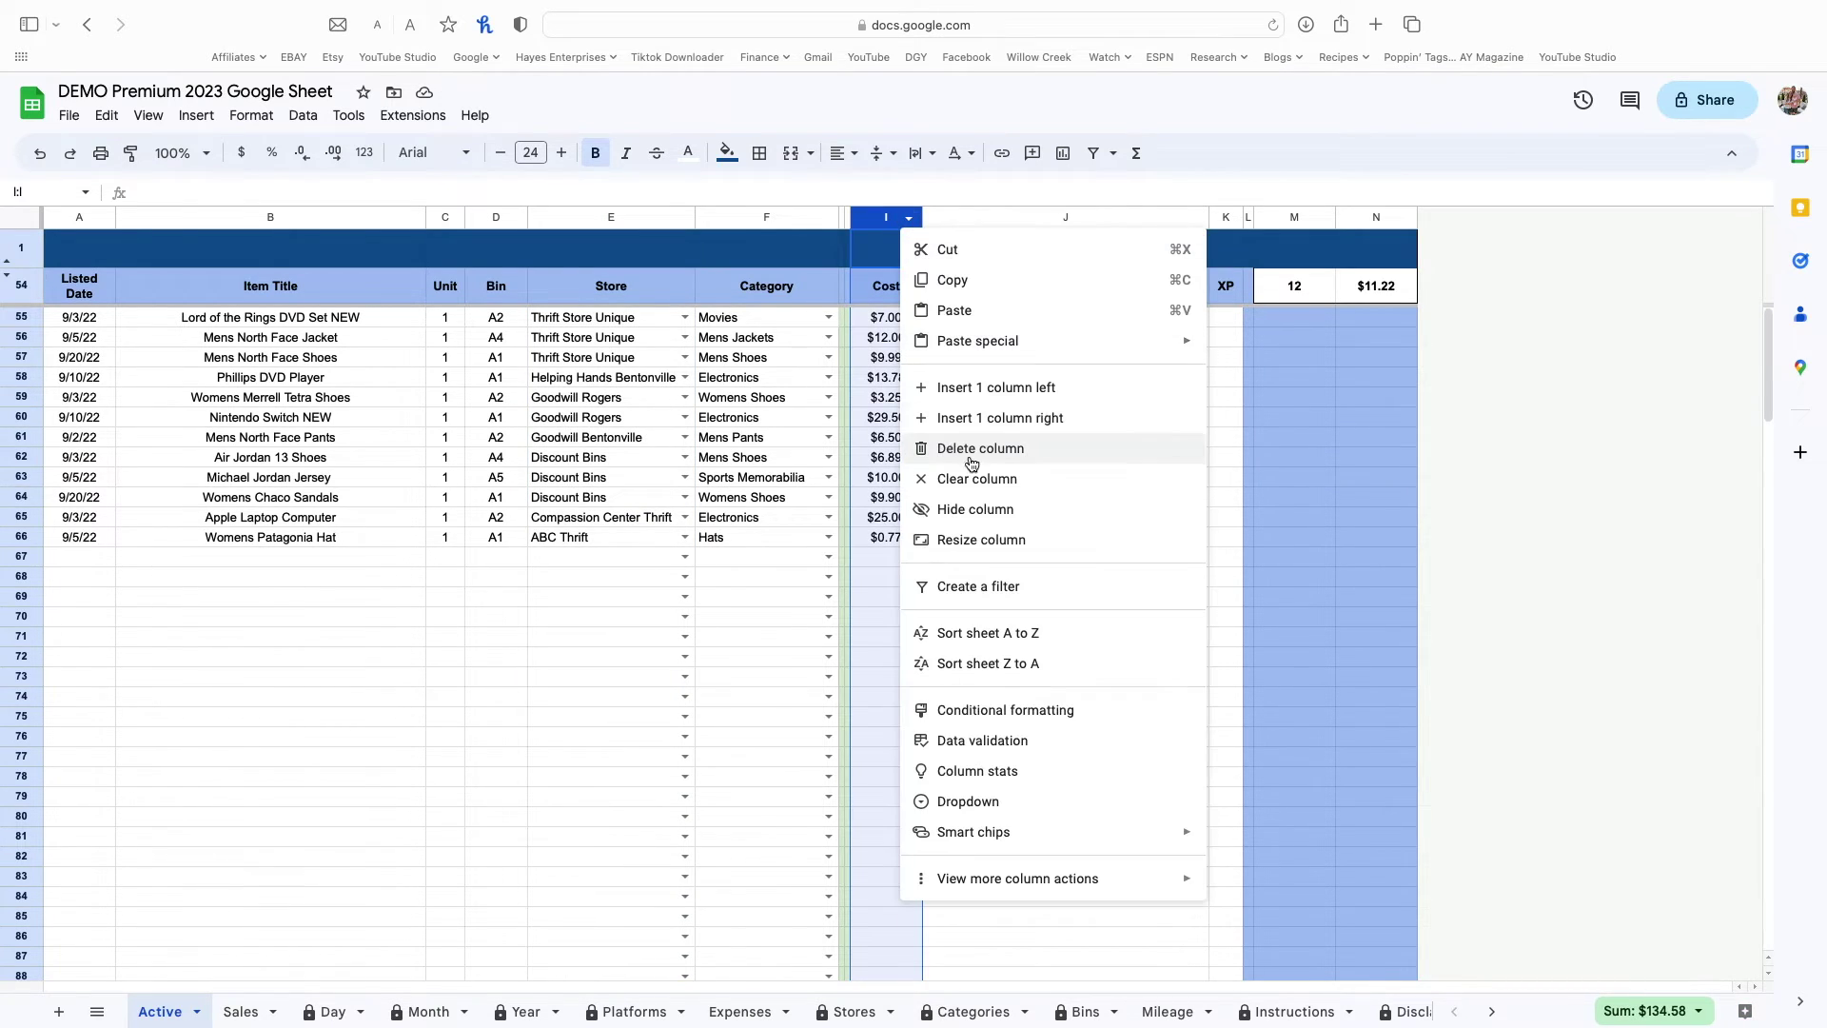
click(1005, 628)
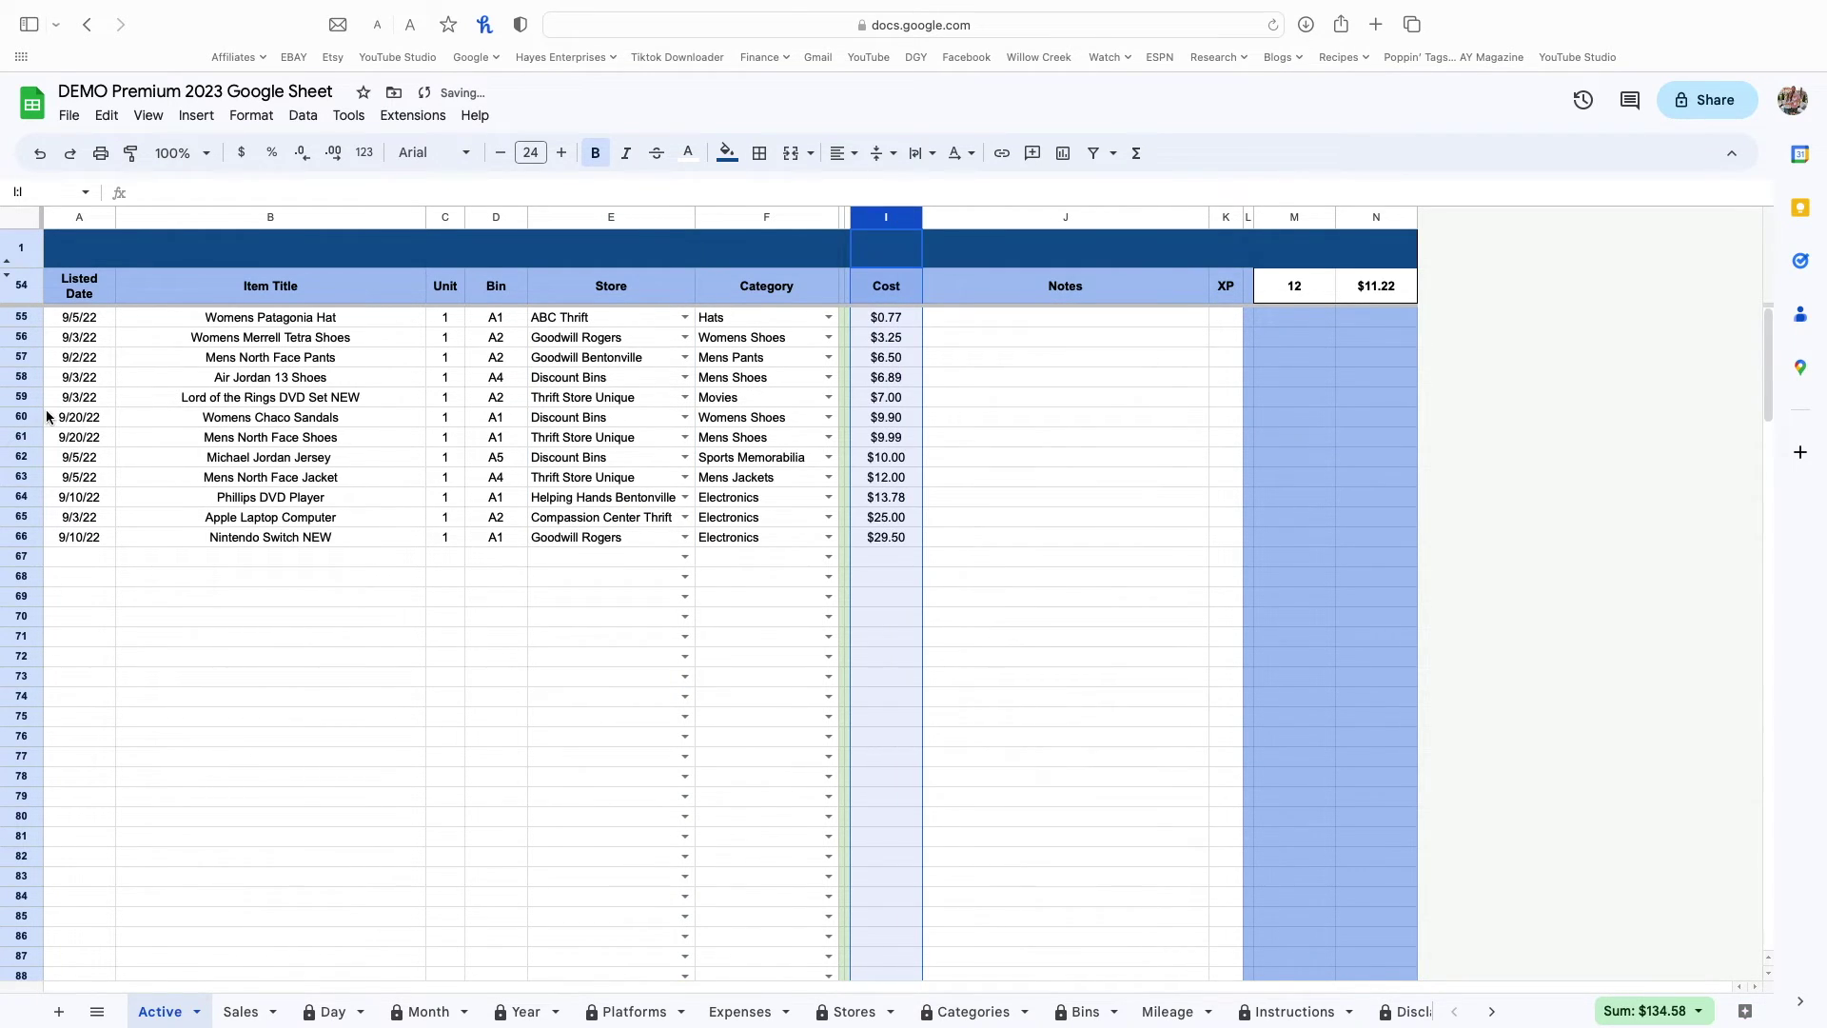
Step: Sort the Active sheet from A to Z by the Listed Date column
click(81, 222)
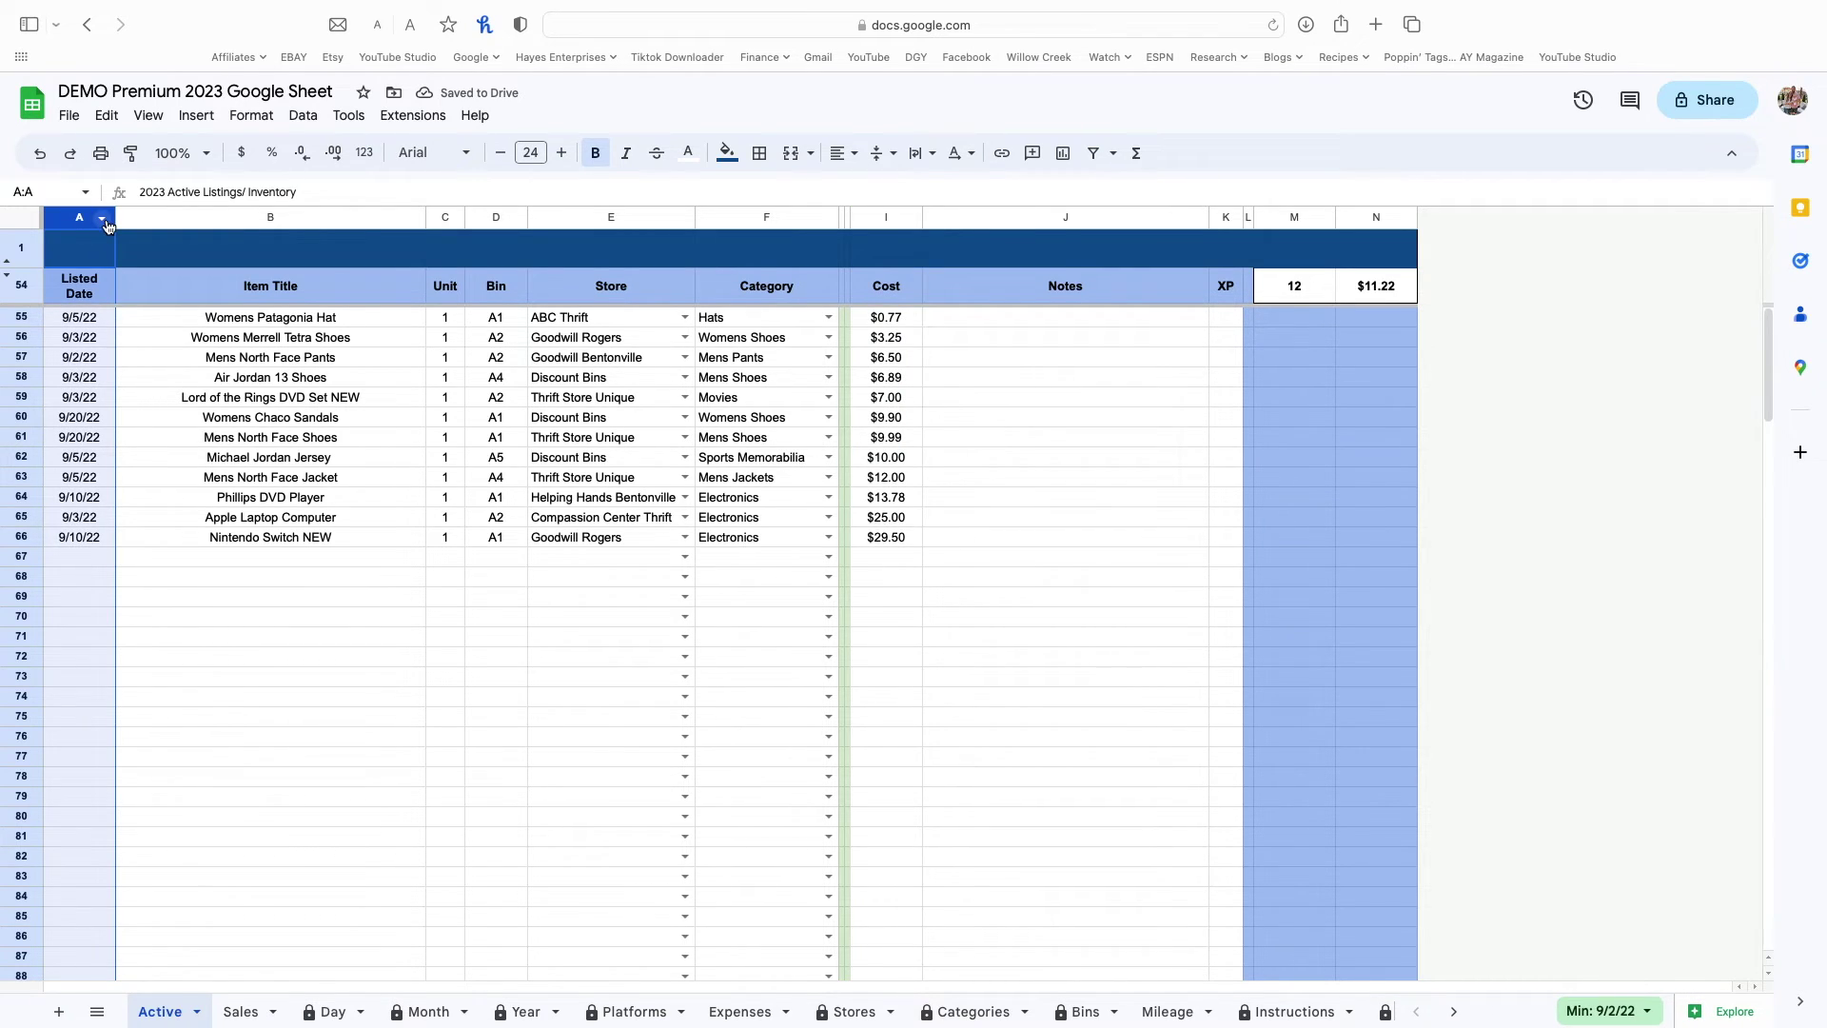
click(104, 221)
click(222, 641)
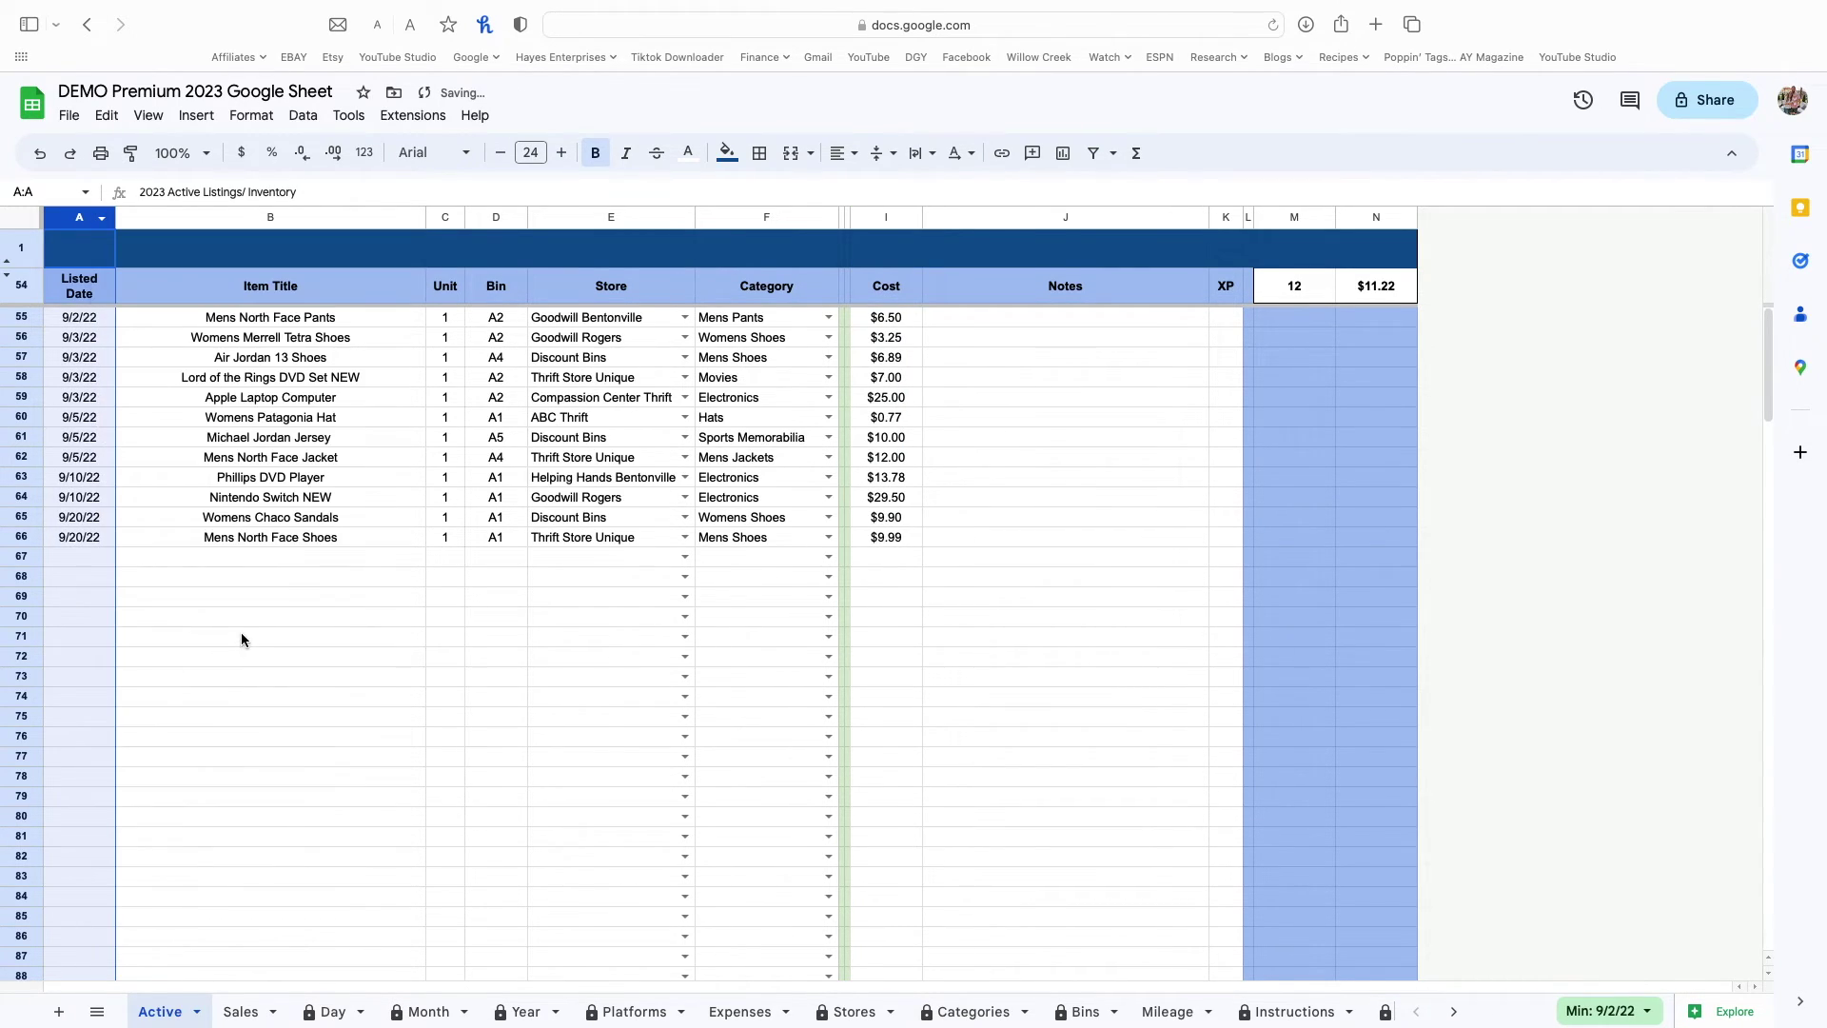